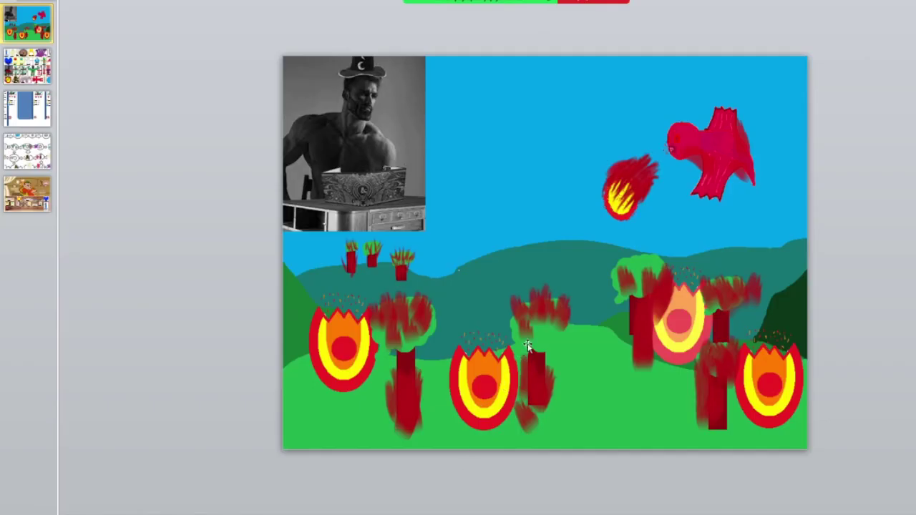
Browse the item-card, player-stat and title slides, then display the fourth slide, the game board.
left_click(27, 66)
left_click(29, 106)
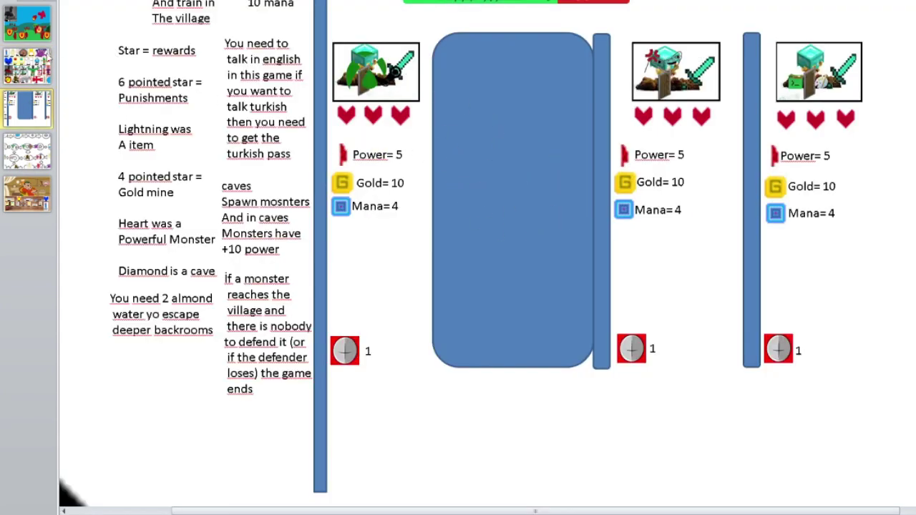
left_click(24, 31)
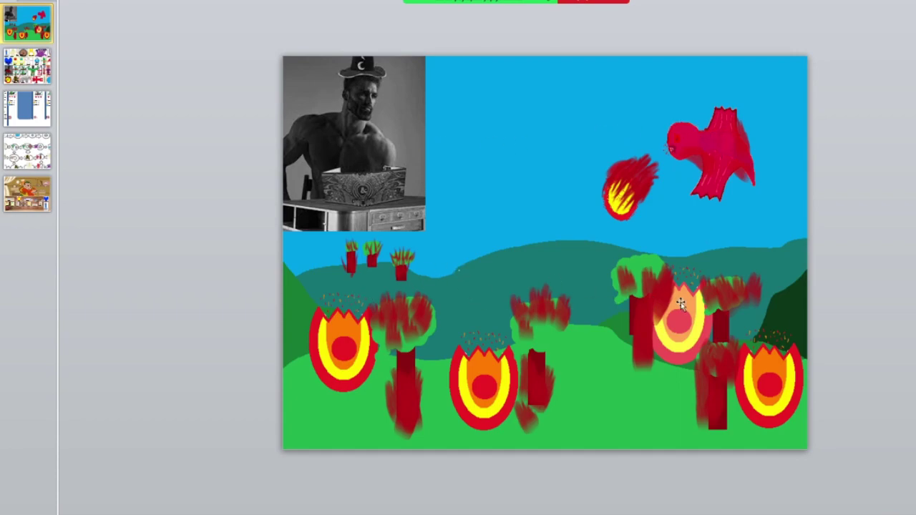
scroll(651, 296, "down", 1)
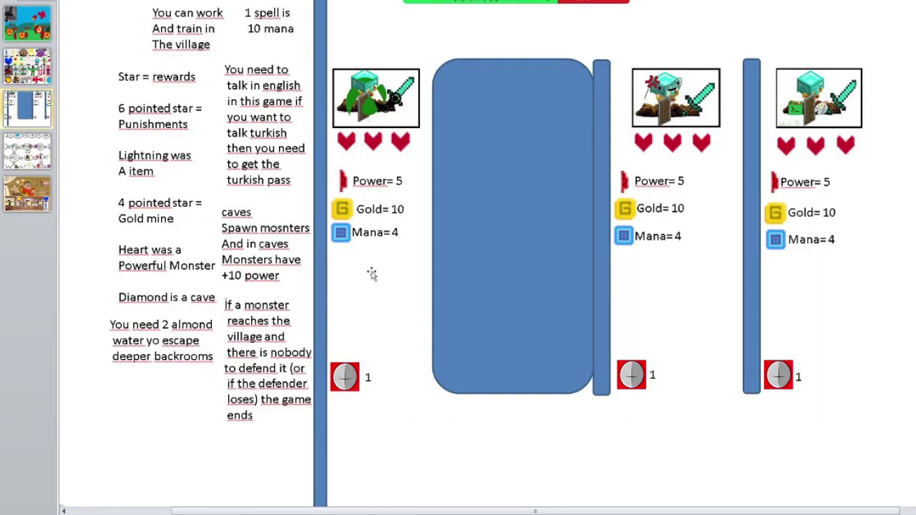
left_click(27, 152)
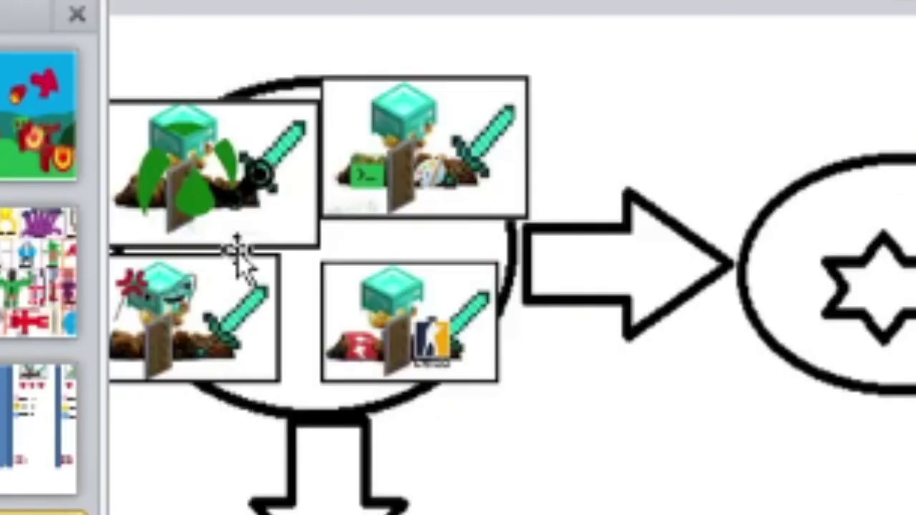
Remove the fourth player token from the starting oval.
left_click_drag(145, 38, 146, 43)
left_click(143, 73)
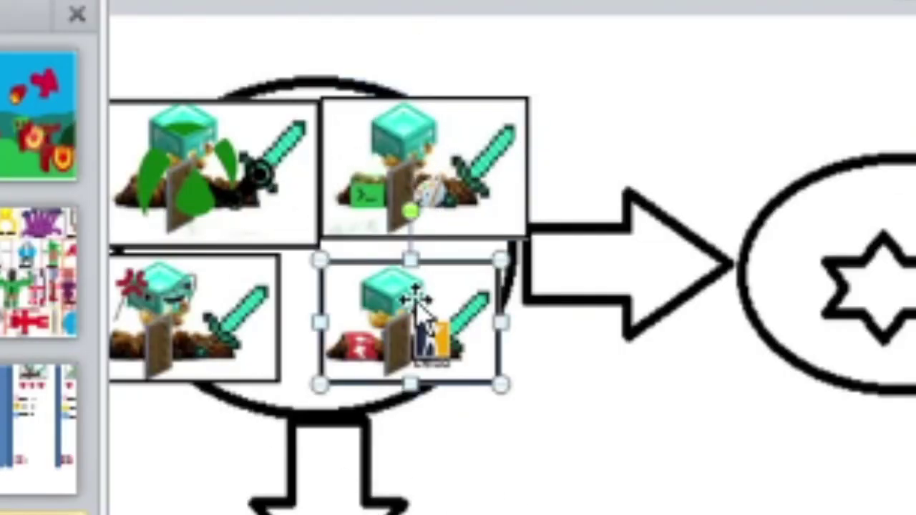
key("Delete")
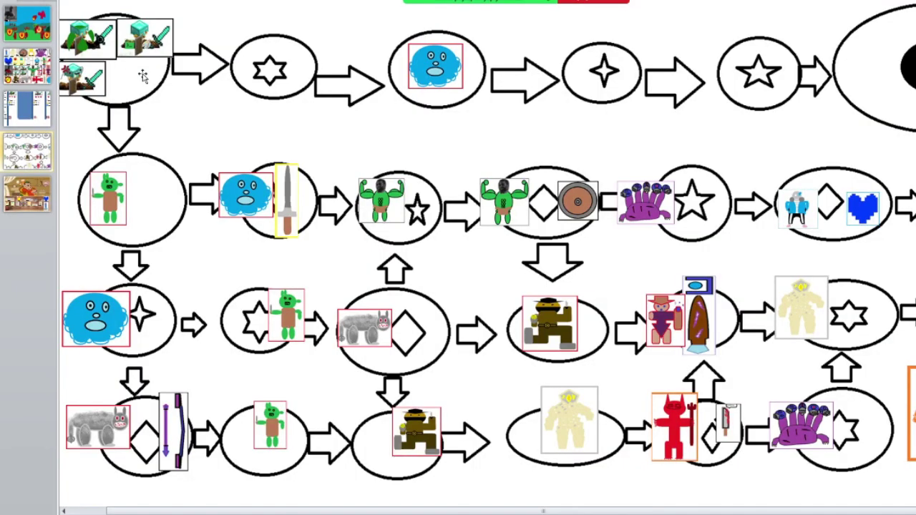
Rearrange the remaining tokens and move one into the goblin oval on row two.
left_click_drag(90, 80, 100, 80)
left_click_drag(147, 41, 154, 59)
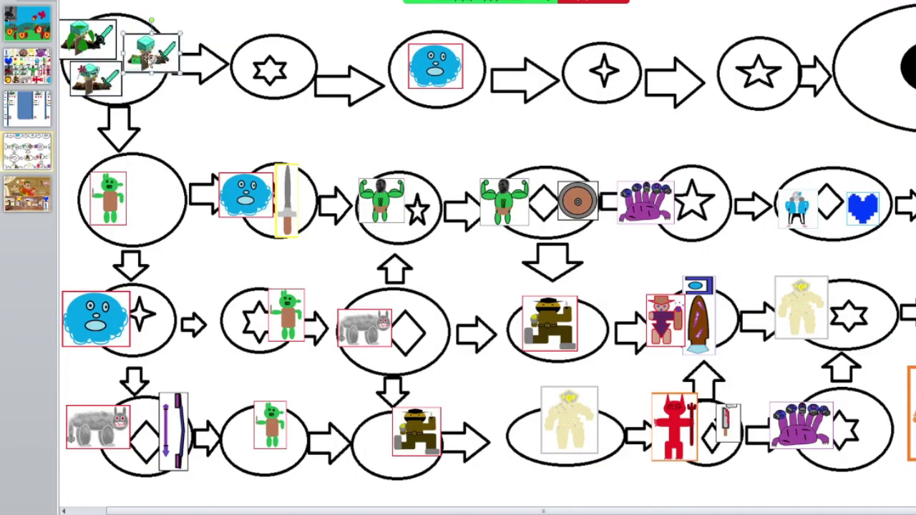
left_click(111, 82)
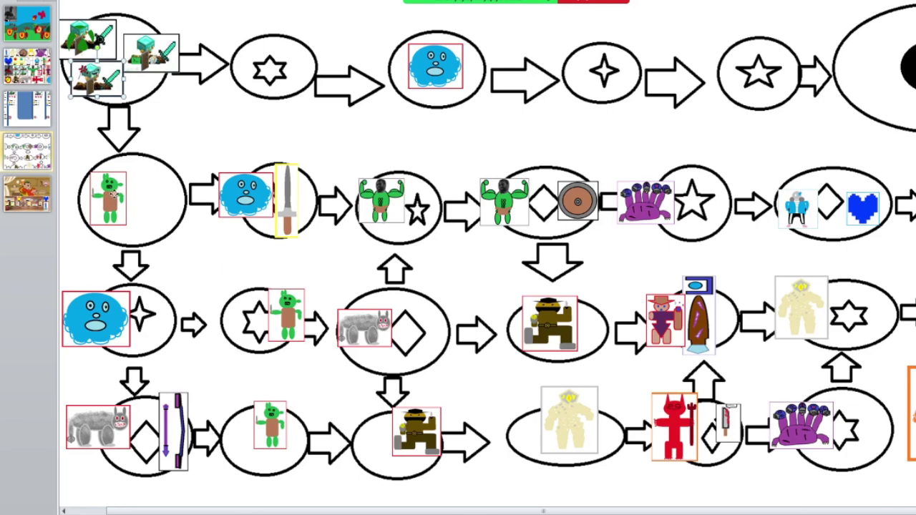
left_click_drag(111, 199, 116, 190)
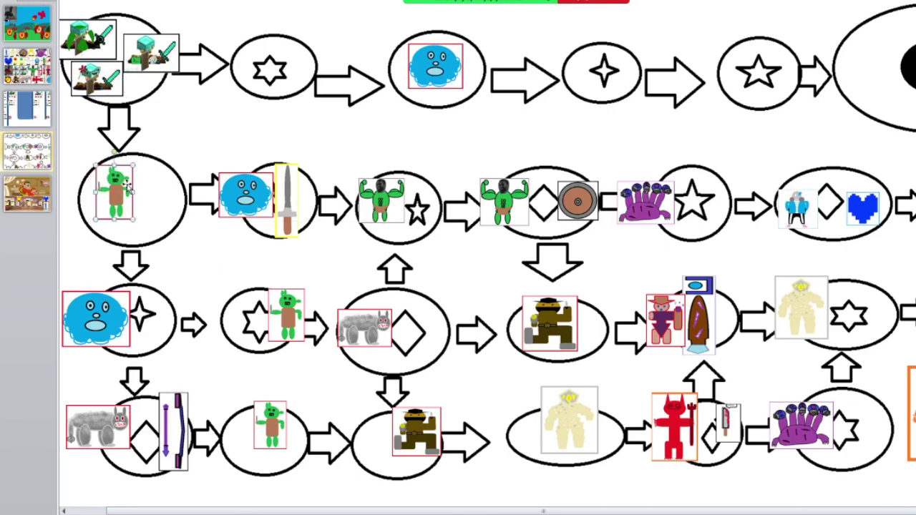
left_click_drag(106, 90, 177, 191)
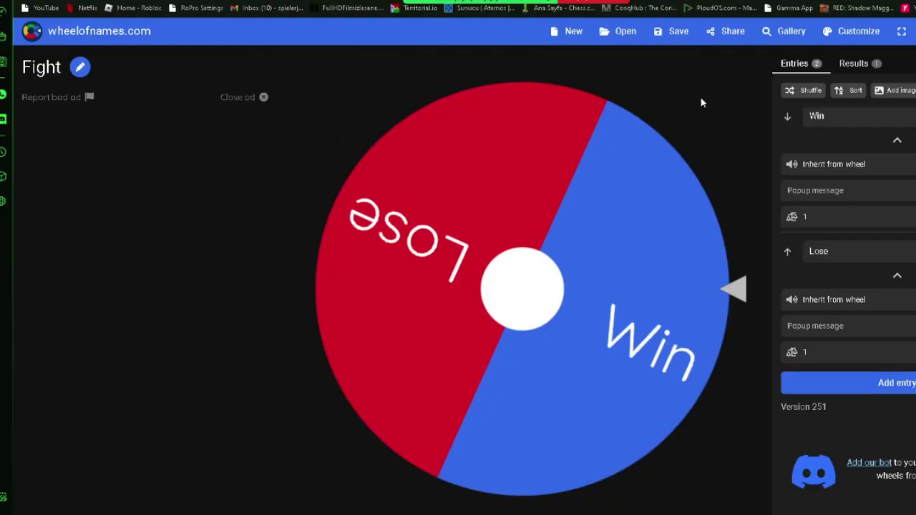
Give Win a weight of 5 on the Fight wheel and spin it, landing on Lose.
left_click(812, 352)
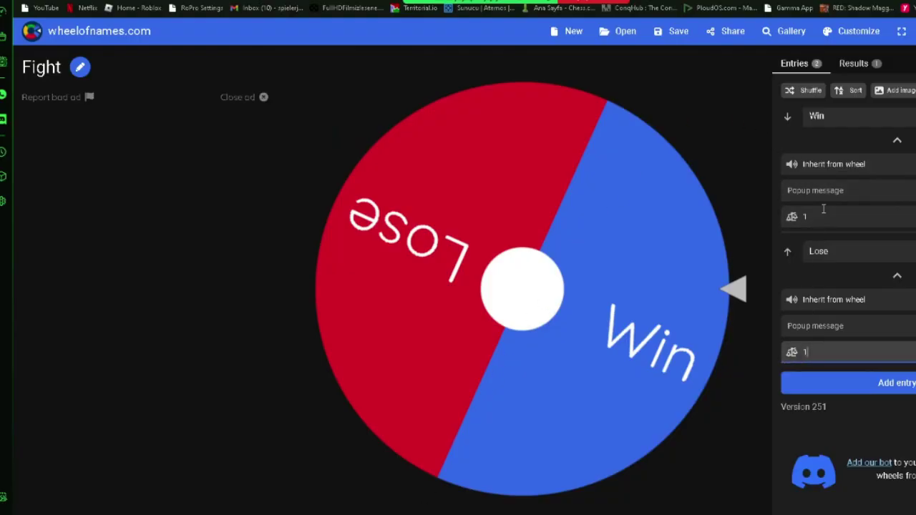
left_click(822, 216)
key("BackSpace")
type("5")
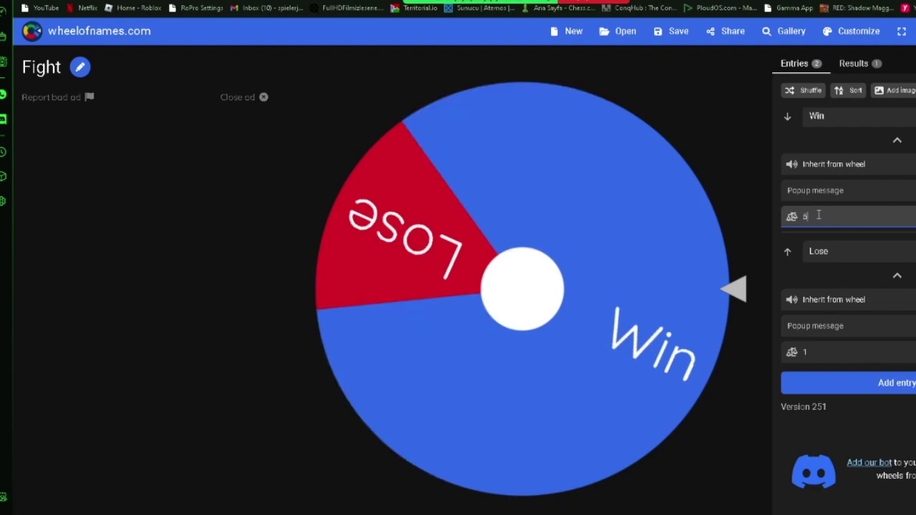
key("ctrl+Return")
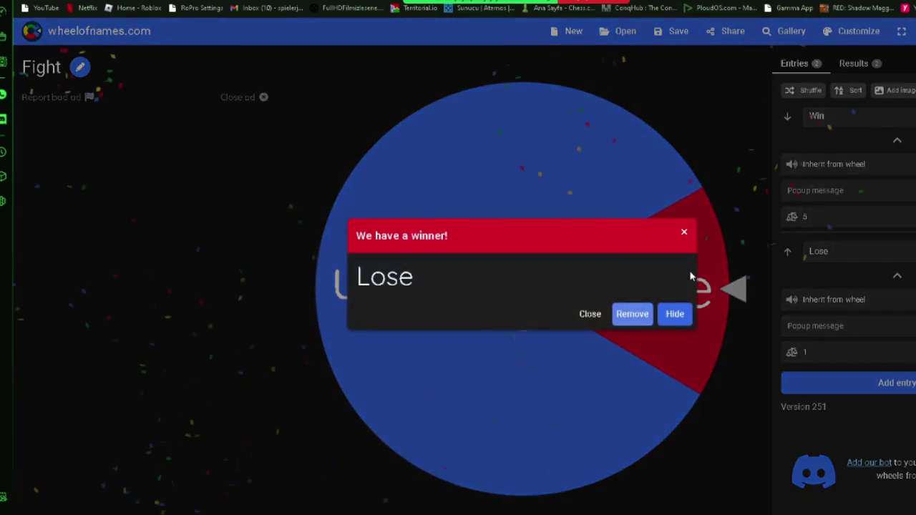
left_click(683, 234)
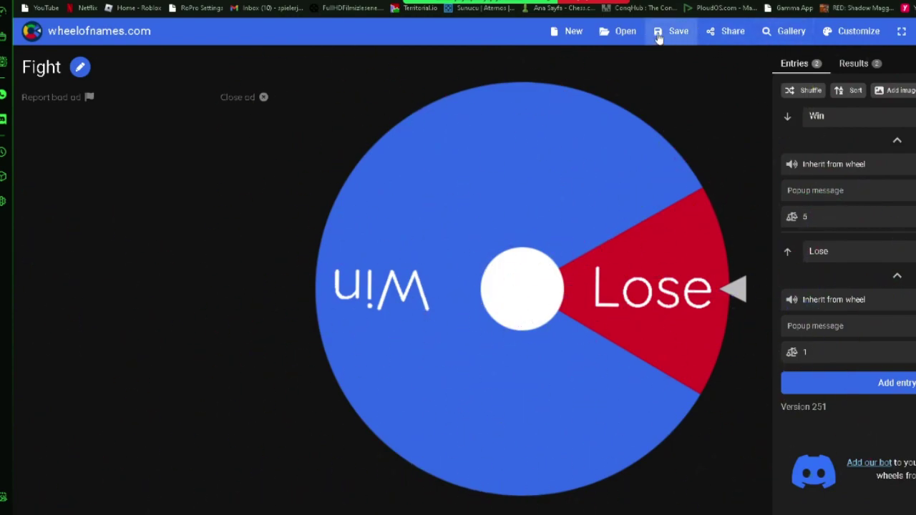
Load the saved punishments wheel and spin it, landing on 'lose 1 life', then return to PowerPoint.
left_click(615, 30)
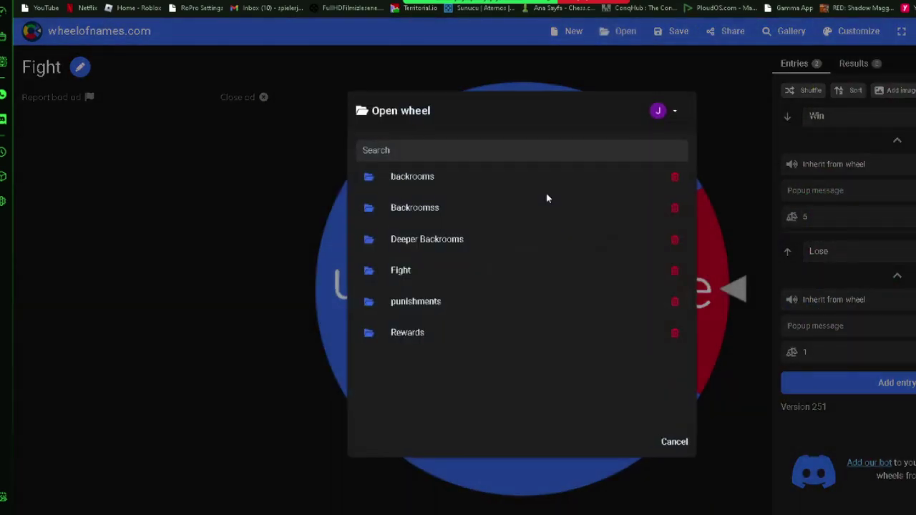
left_click(420, 308)
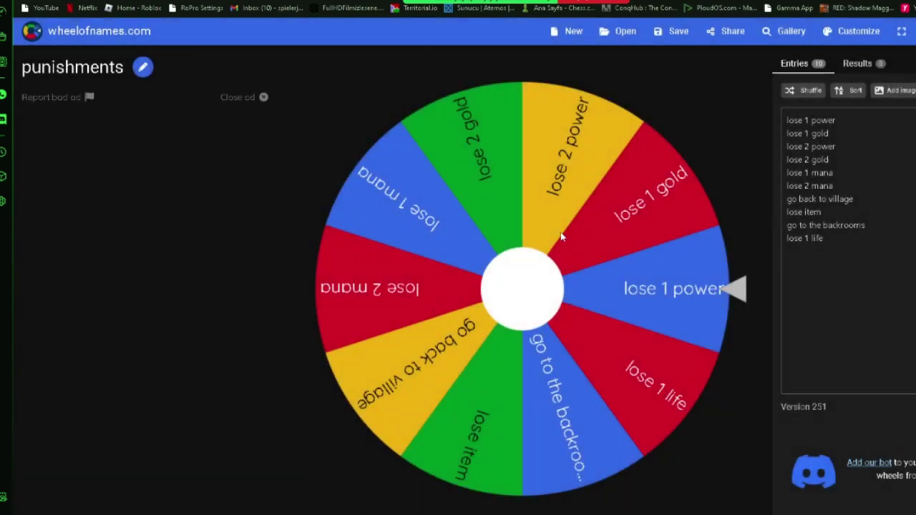
left_click(624, 158)
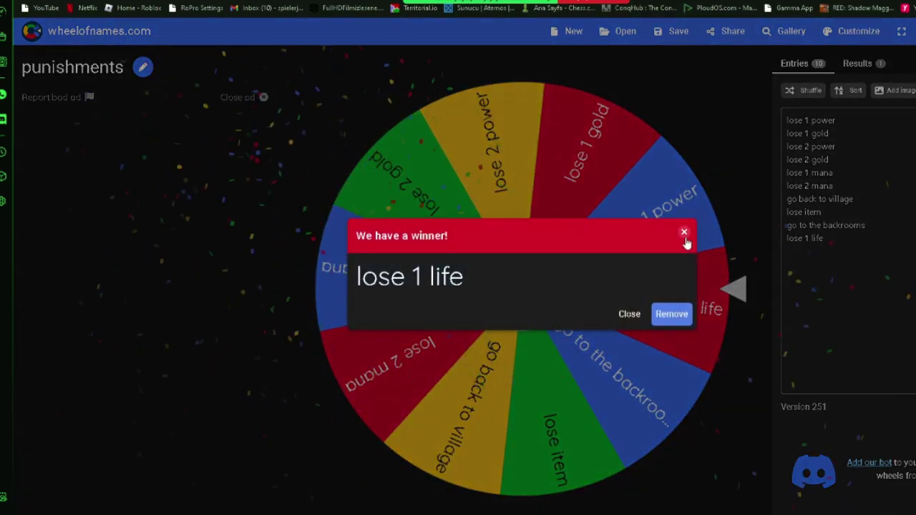
left_click(683, 232)
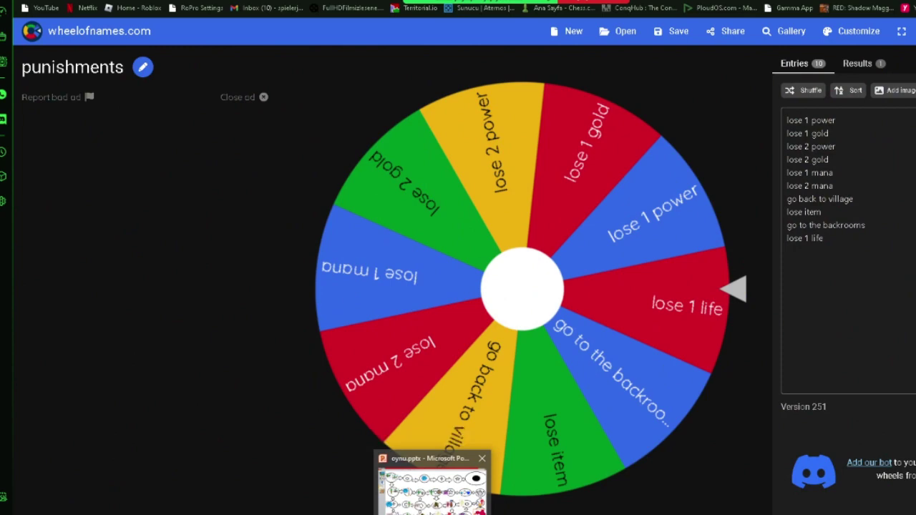
left_click(432, 487)
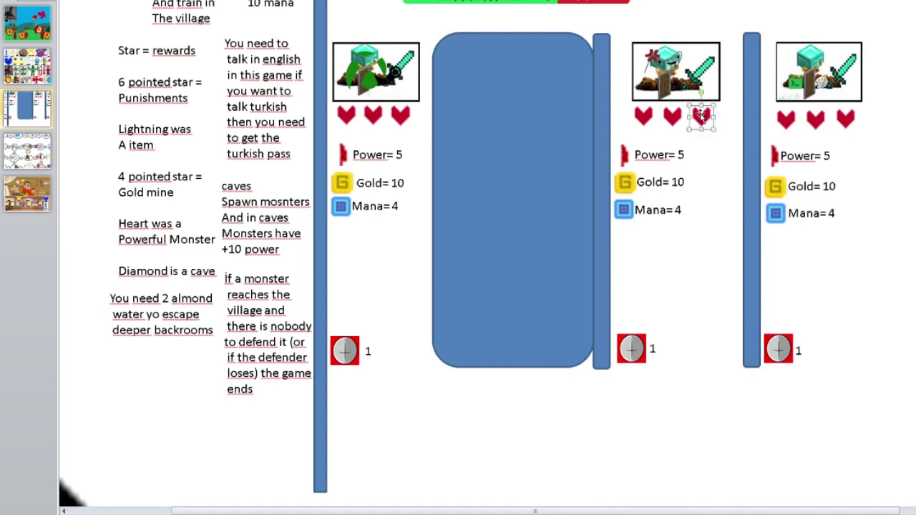
Delete the middle player's third heart and move a second token into the goblin oval.
left_click(702, 116)
key("Delete")
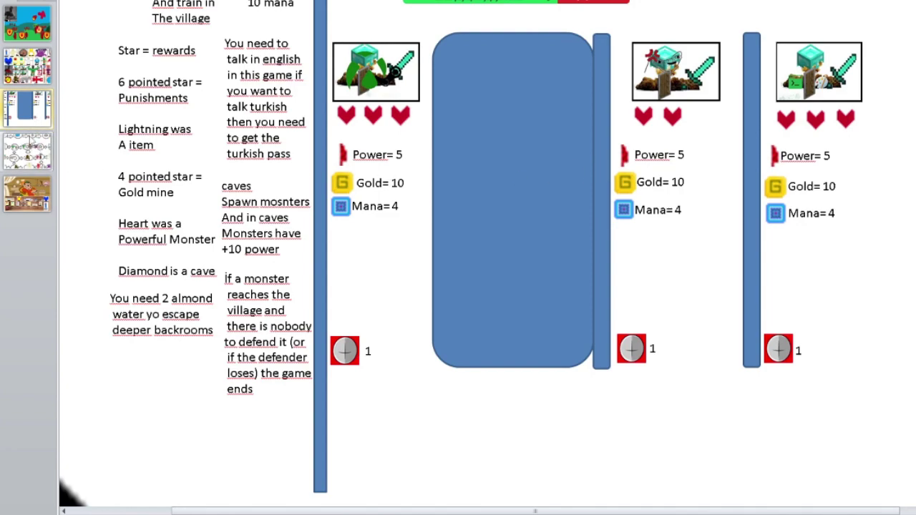
left_click(33, 143)
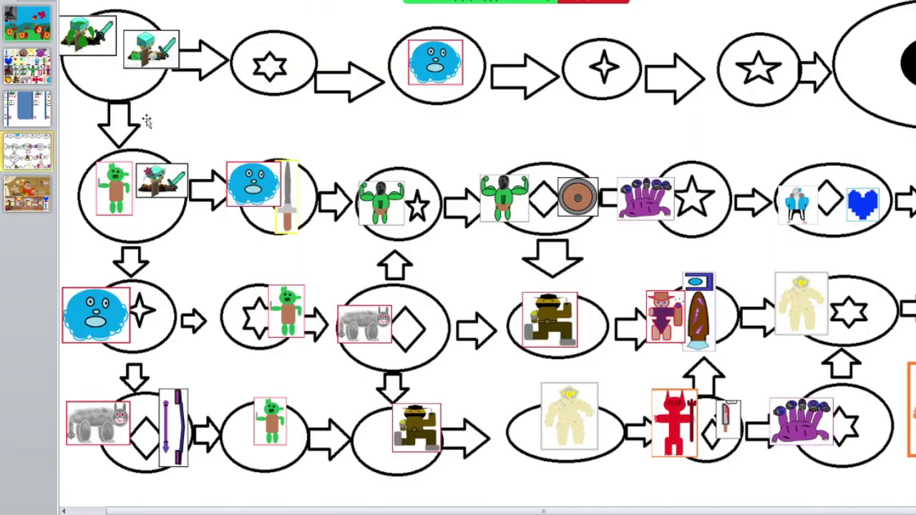
left_click_drag(162, 181, 166, 206)
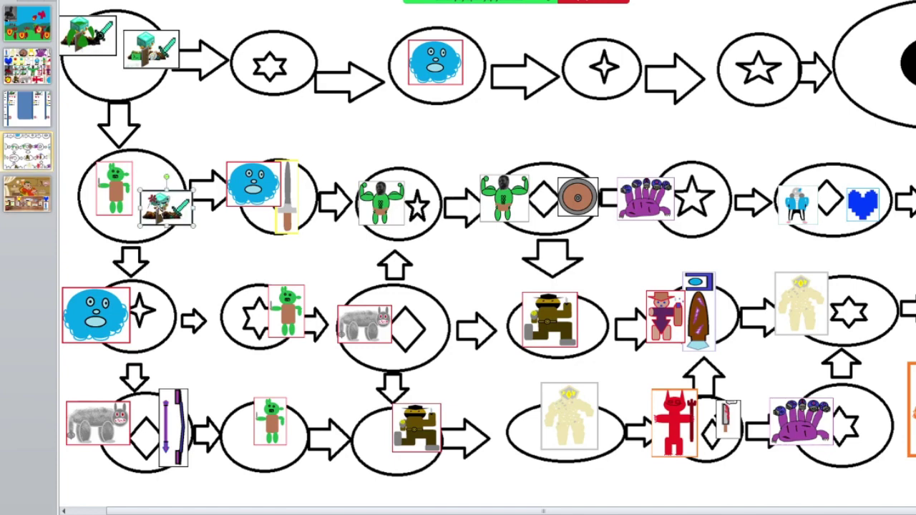
left_click(491, 133)
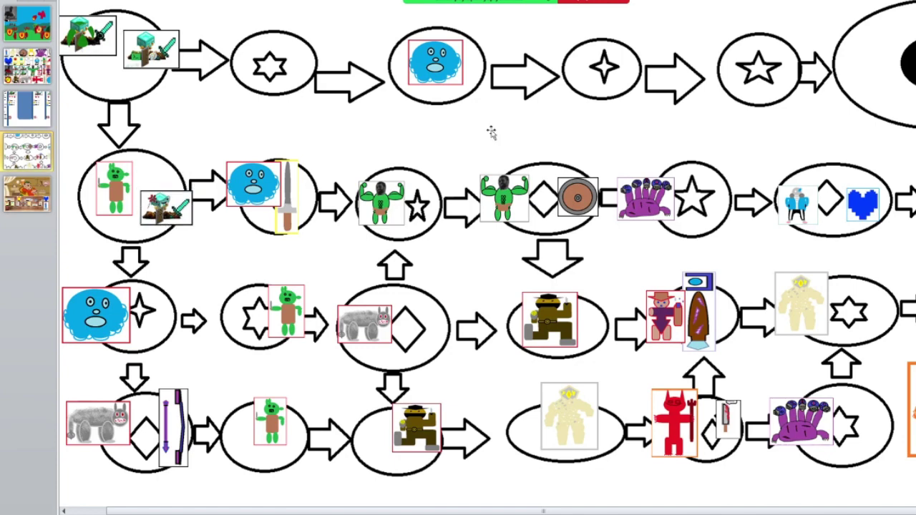
left_click_drag(151, 49, 159, 170)
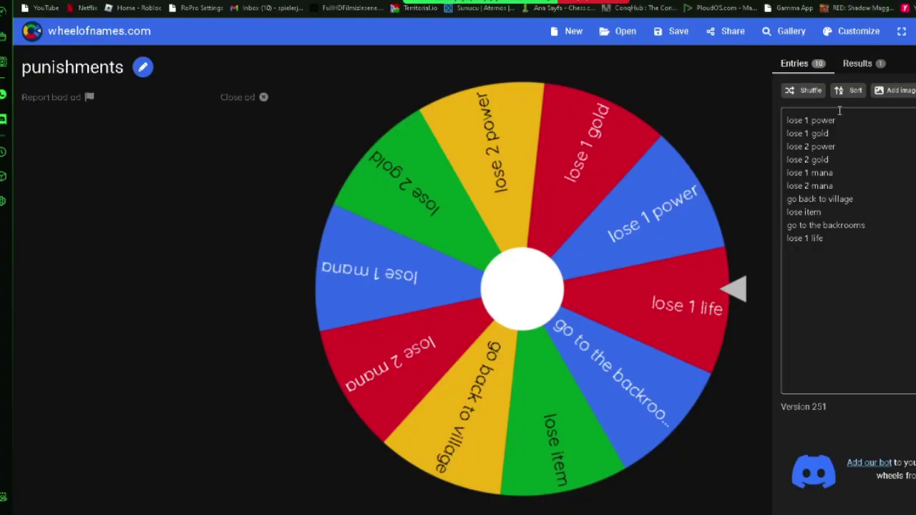
Spin the Fight wheel again, landing on Win, and close the result.
left_click(682, 289)
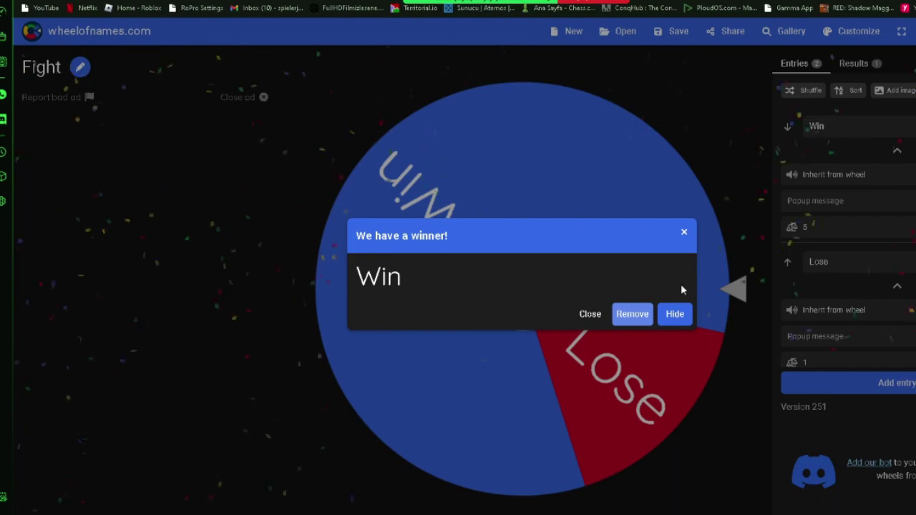
left_click(683, 234)
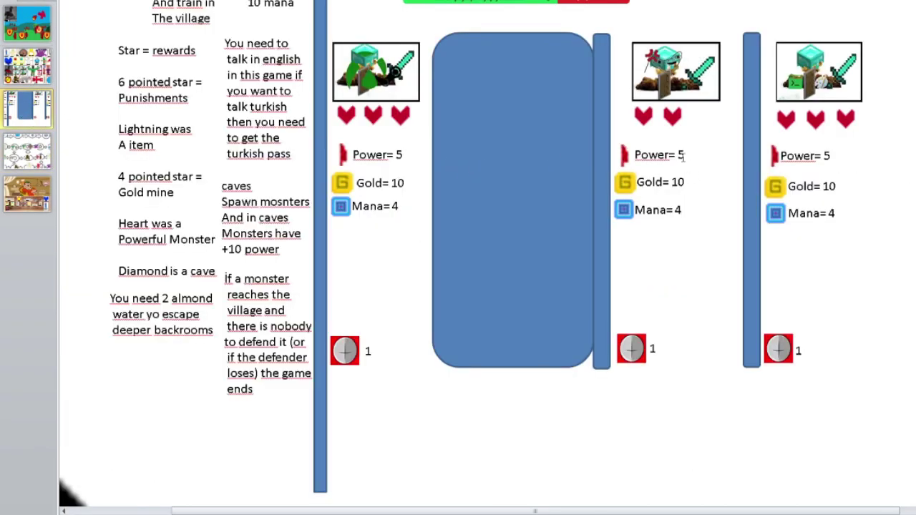
Change the digits of the middle player's Power and Gold values.
left_click(683, 156)
key("BackSpace")
type("1")
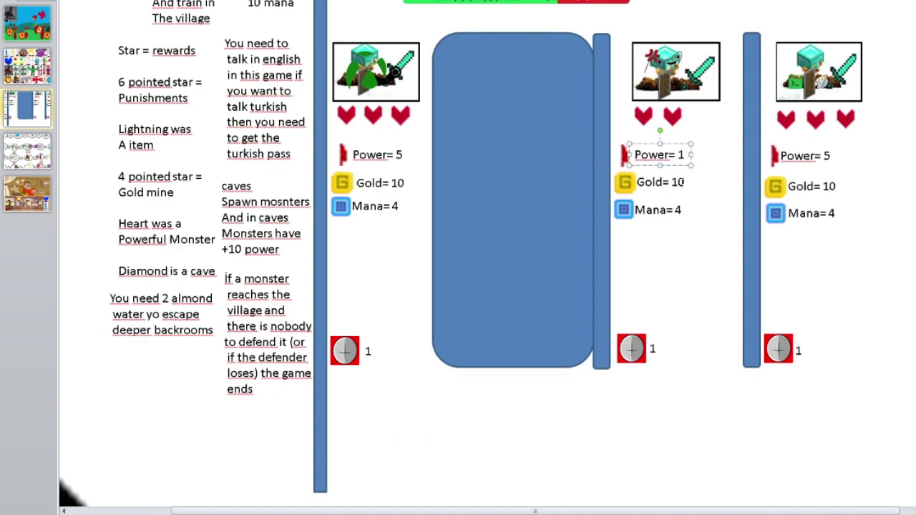
left_click(678, 182)
key("BackSpace")
type("2")
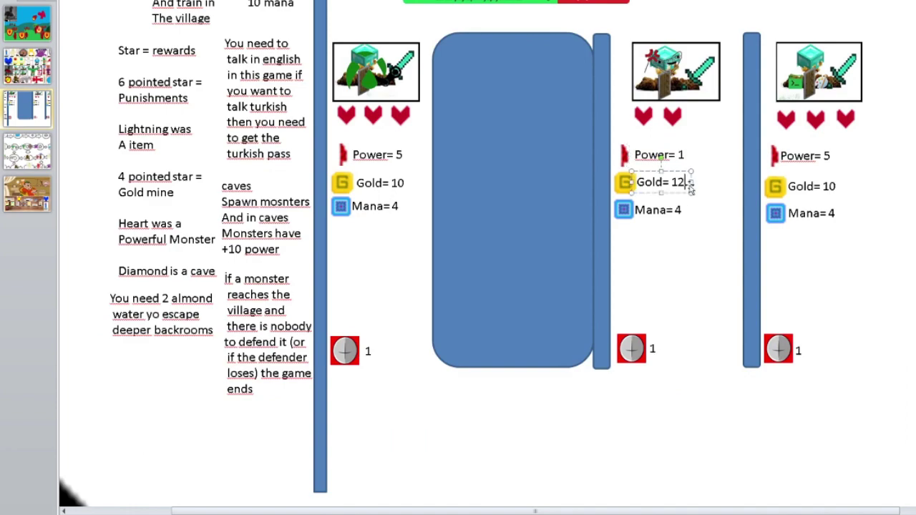
left_click(676, 209)
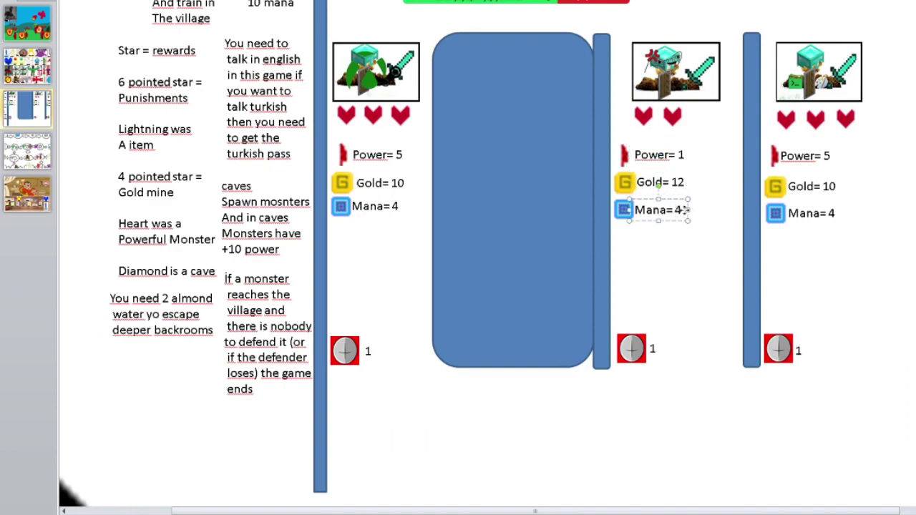
Set the middle player's Power to 6 and Mana to 7.
left_click(684, 155)
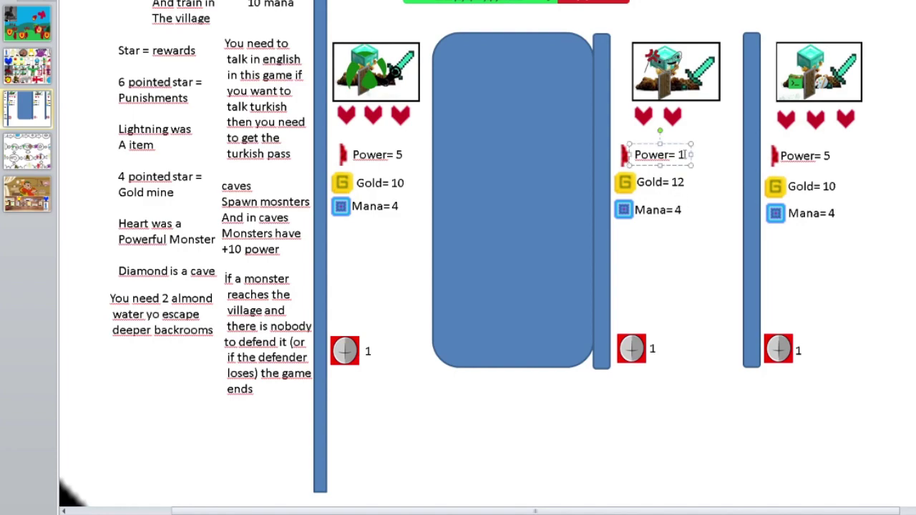
key("BackSpace")
type("6")
left_click(680, 210)
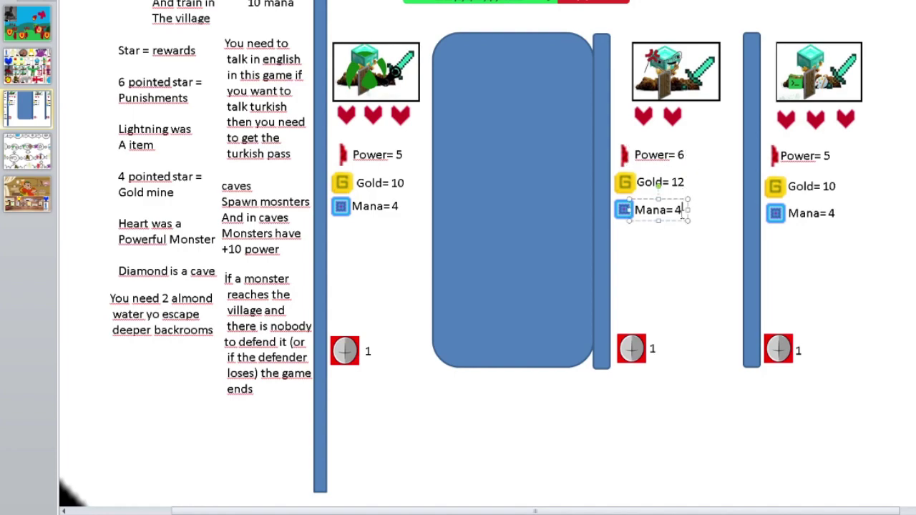
key("BackSpace")
type("7")
scroll(198, 37, "up", 1)
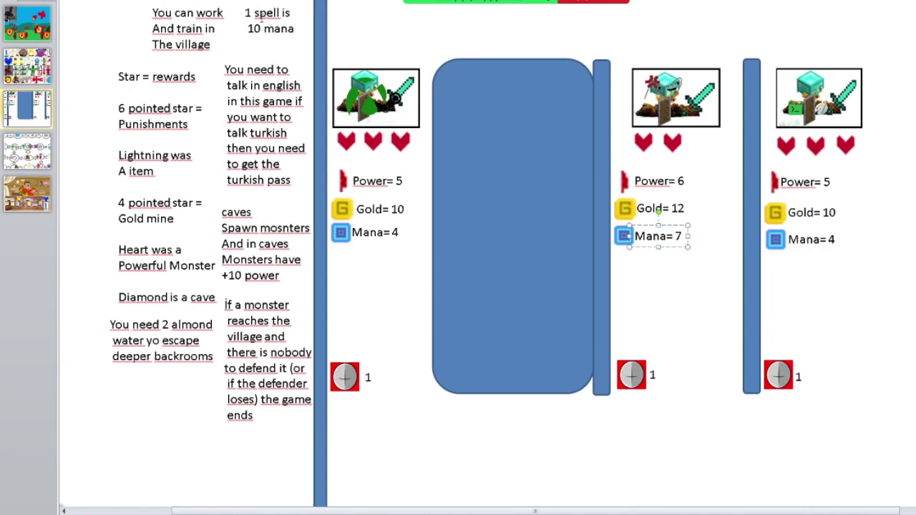
Move the green token onto the top row's six-pointed star space.
key("Page_Down")
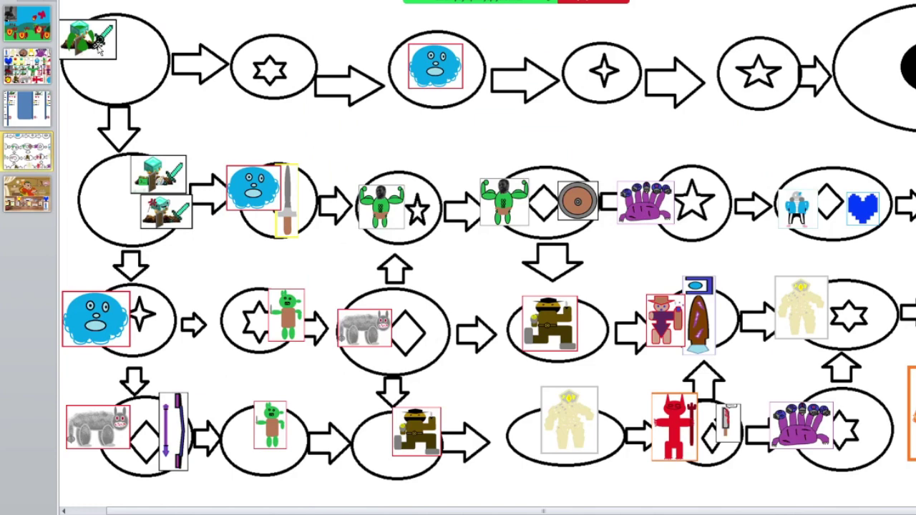
left_click_drag(85, 43, 276, 65)
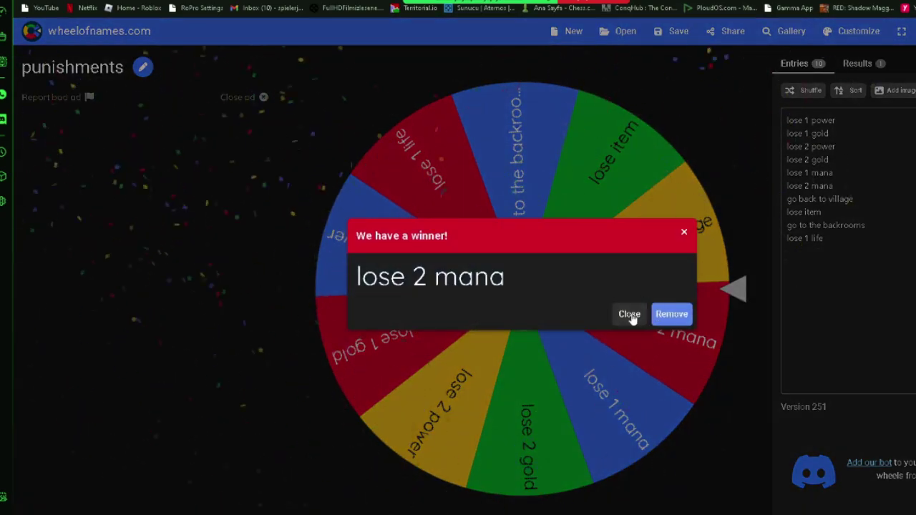
left_click(629, 315)
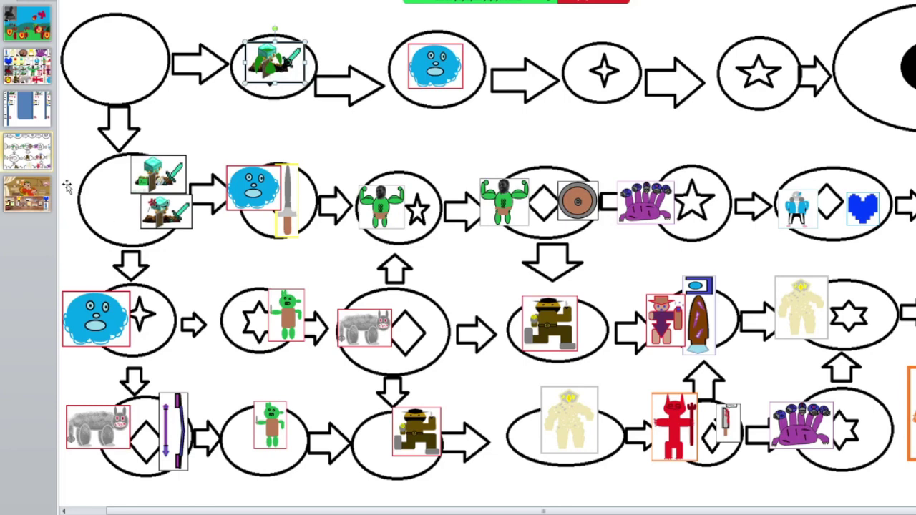
Move the second-row token into the next oval beside the blue blob monster.
left_click(29, 145)
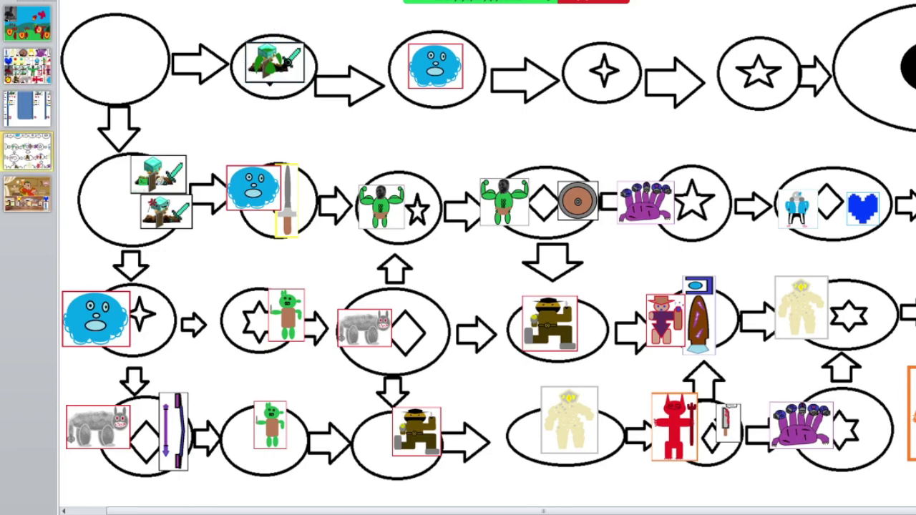
left_click(27, 107)
left_click(27, 150)
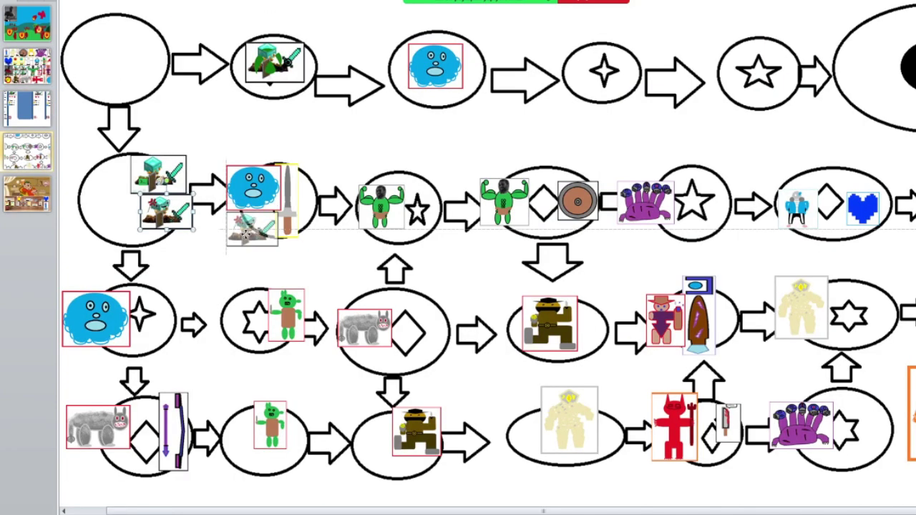
left_click_drag(166, 213, 250, 230)
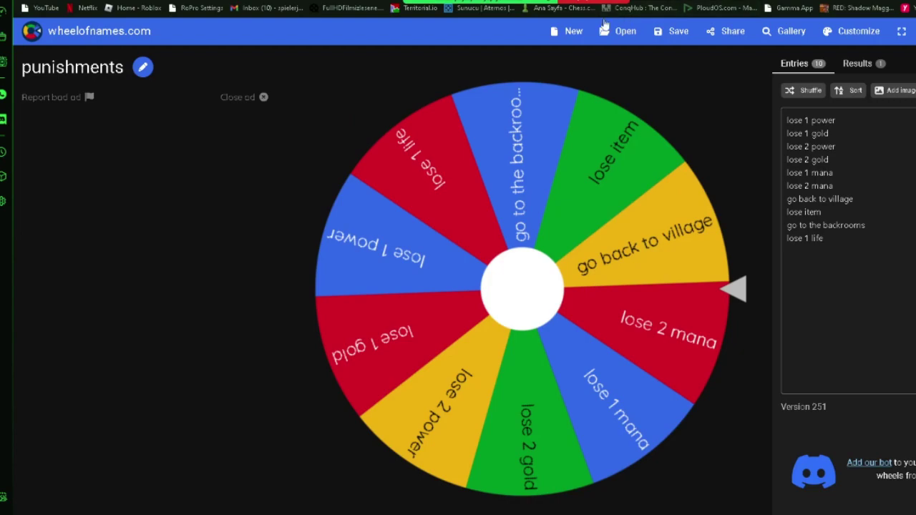
Open the saved Fight wheel with Win and Lose in place of punishments.
left_click(619, 33)
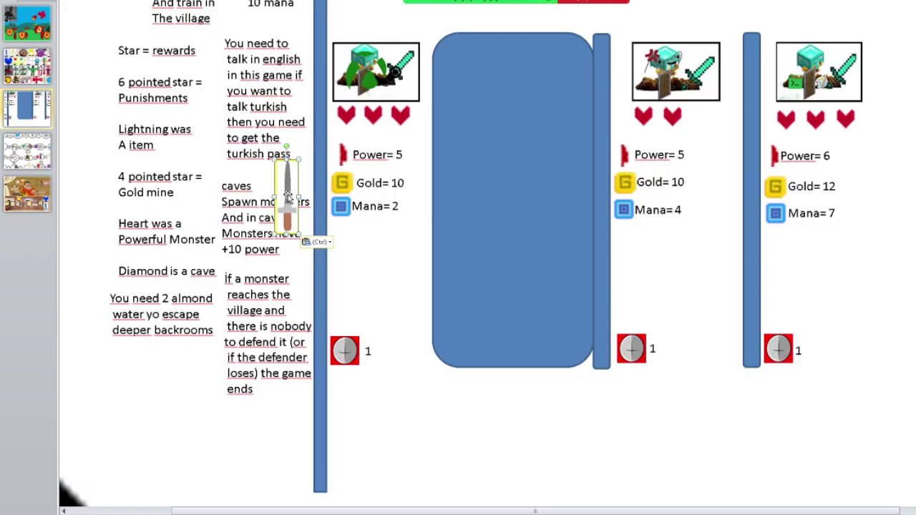
Place the sword card under the middle player and set Power= 16, Gold= 12, Mana= 7.
left_click_drag(652, 250, 688, 266)
left_click(679, 155)
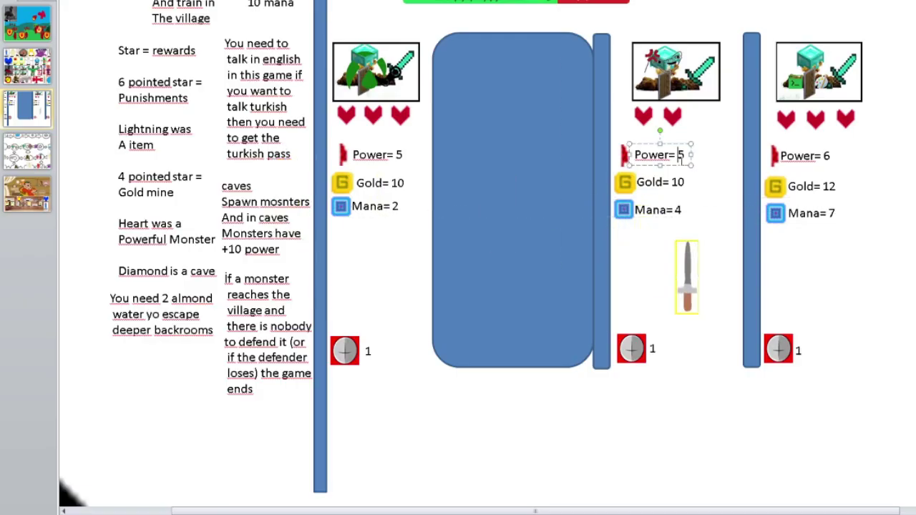
left_click(47, 71)
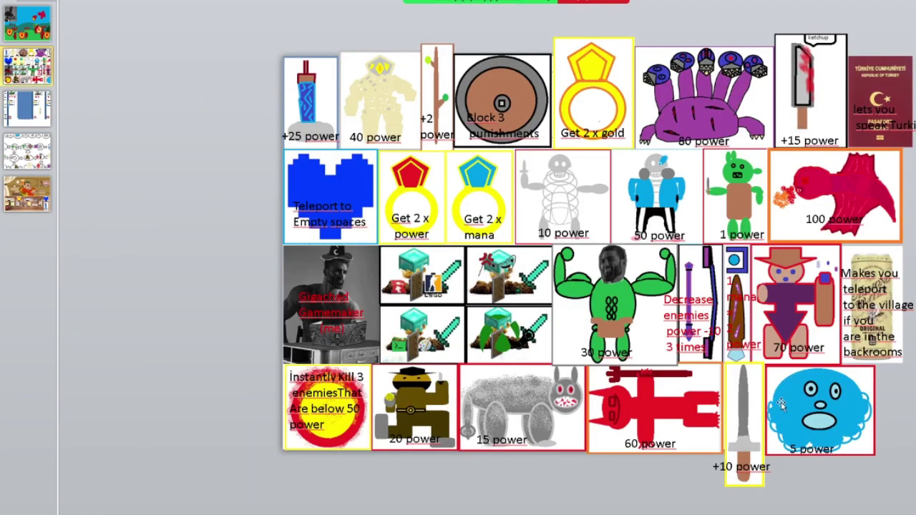
left_click(26, 108)
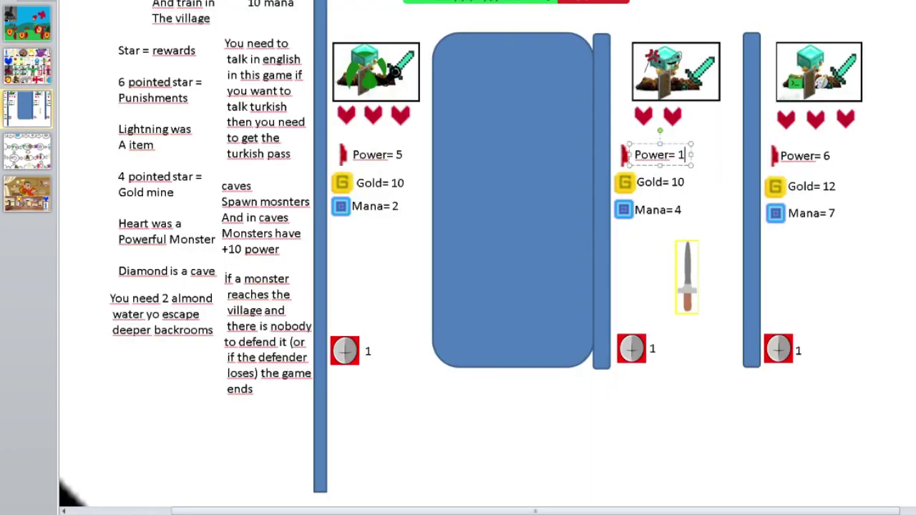
left_click(683, 182)
type("2")
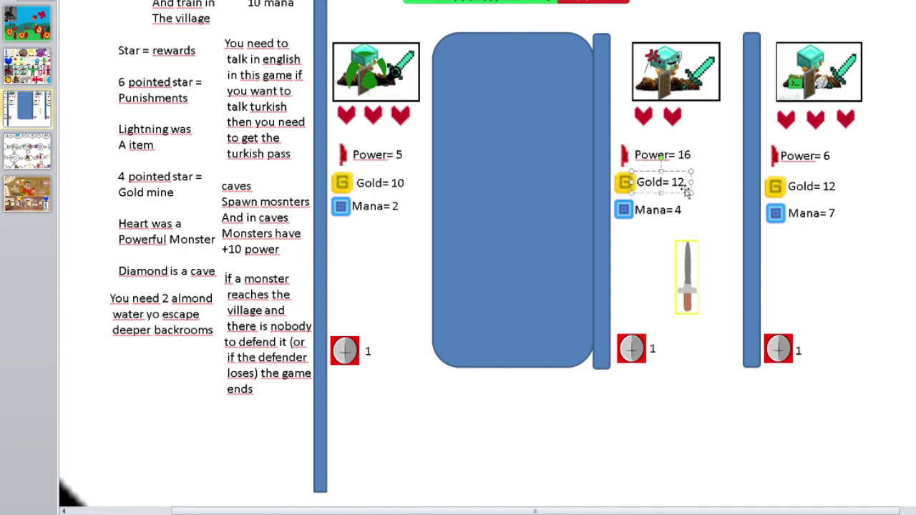
left_click(684, 210)
key("BackSpace")
type("7")
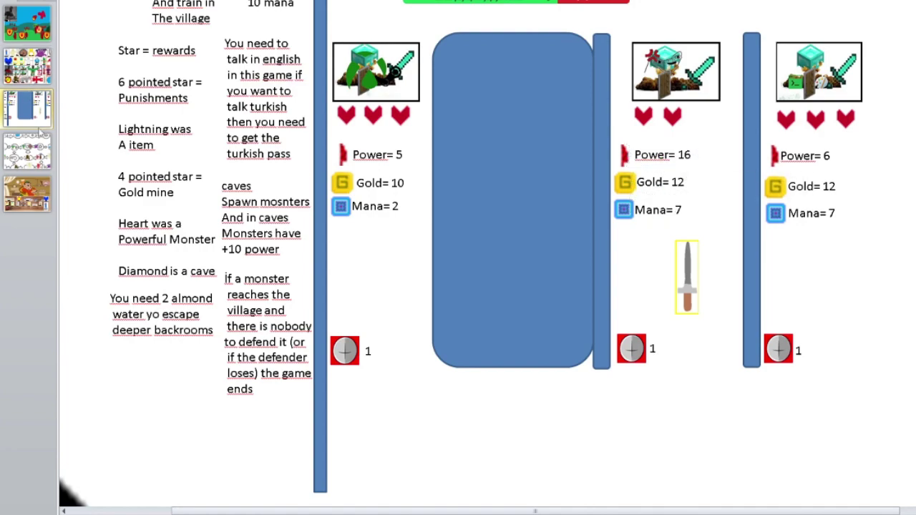
left_click(28, 154)
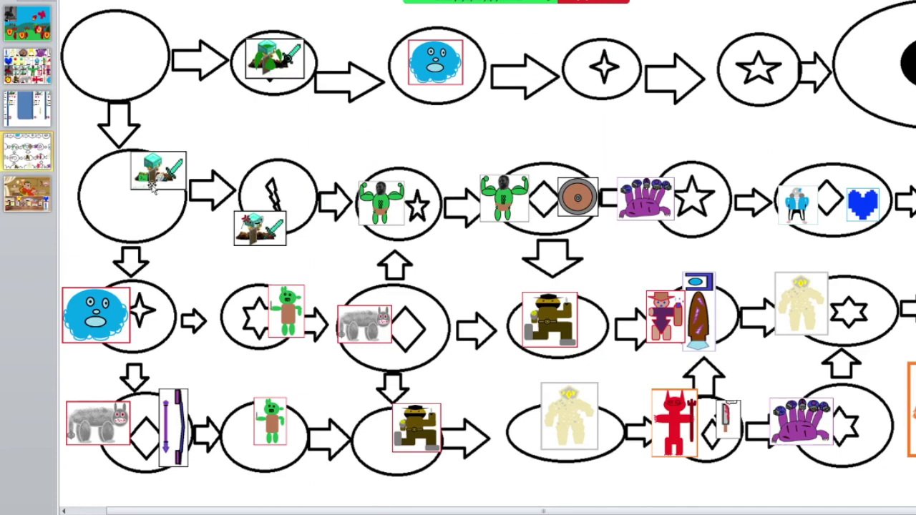
Move one token into the row-two lightning oval and the other to row three's first oval.
left_click_drag(257, 229, 272, 194)
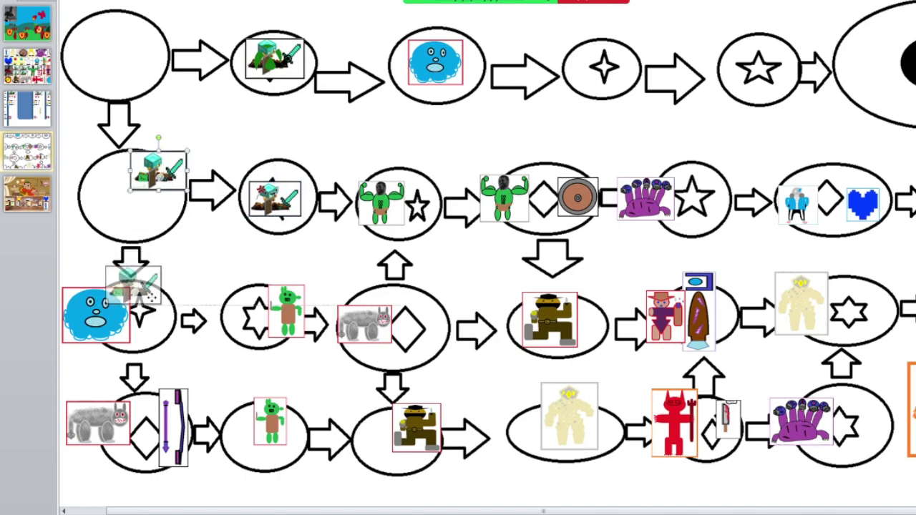
left_click_drag(170, 185, 175, 323)
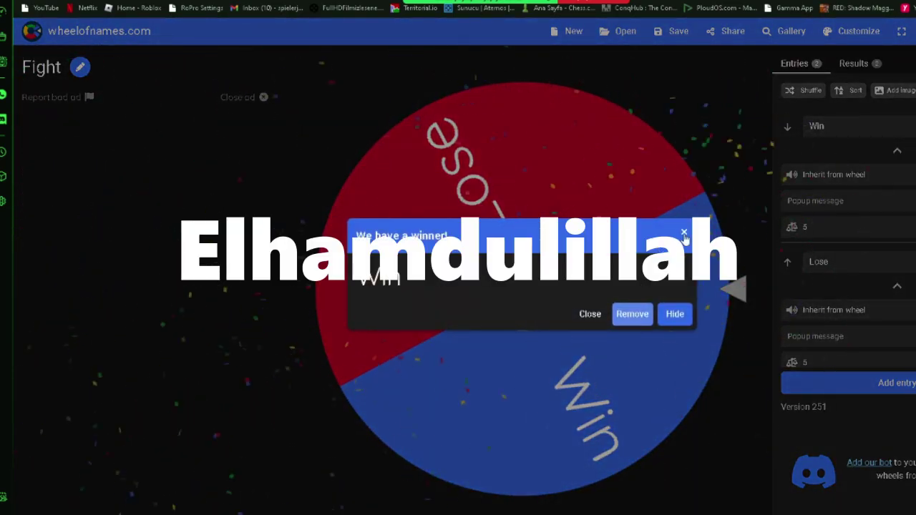
Close the Fight result and review the item cards and player stats slides.
left_click(683, 238)
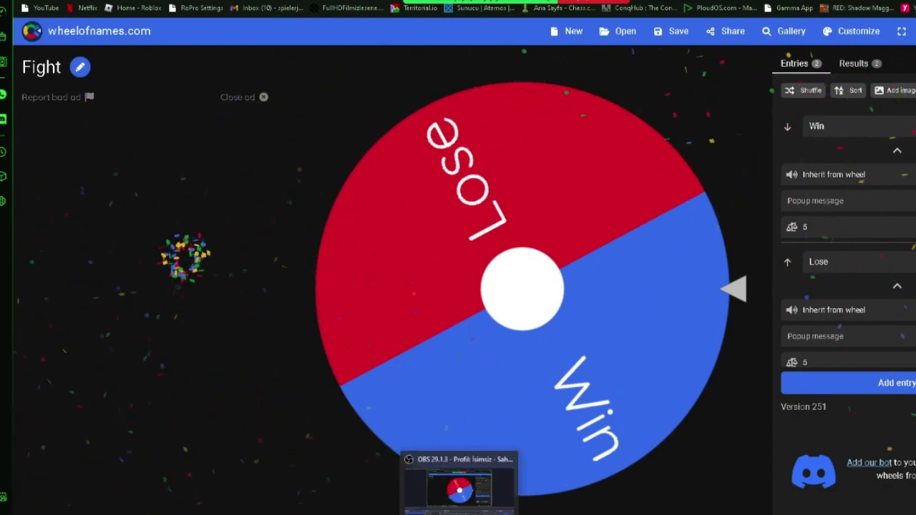
left_click(447, 483)
left_click(27, 66)
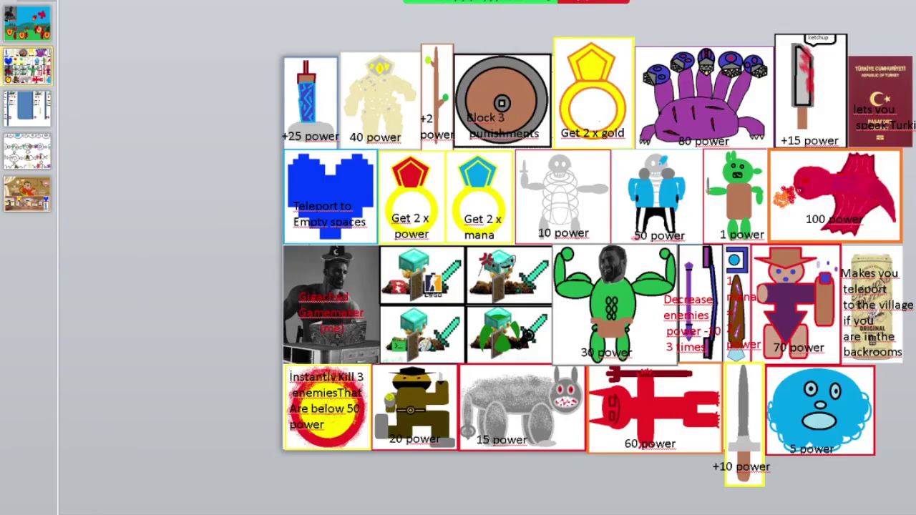
left_click(30, 120)
left_click(18, 148)
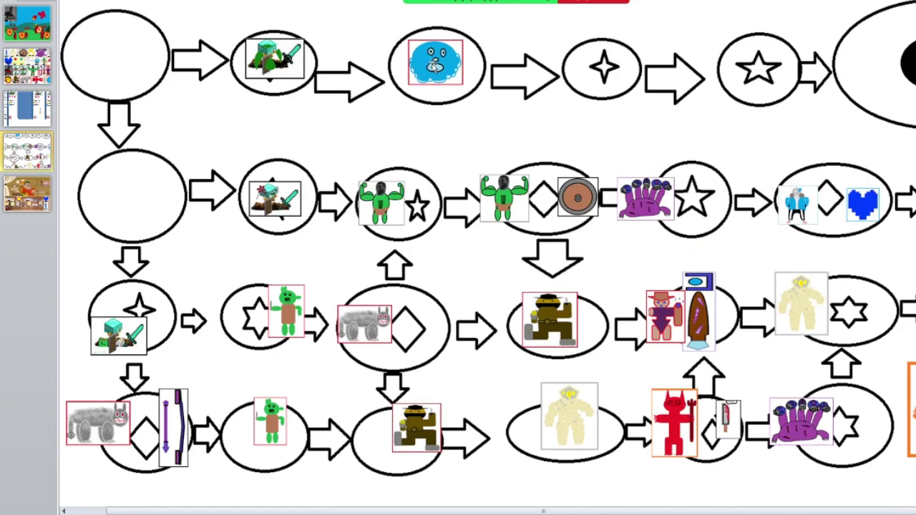
Move the green token onto the top-row blue blob space and begin editing the first player's Gold.
left_click_drag(318, 62, 443, 64)
key("alt+Tab")
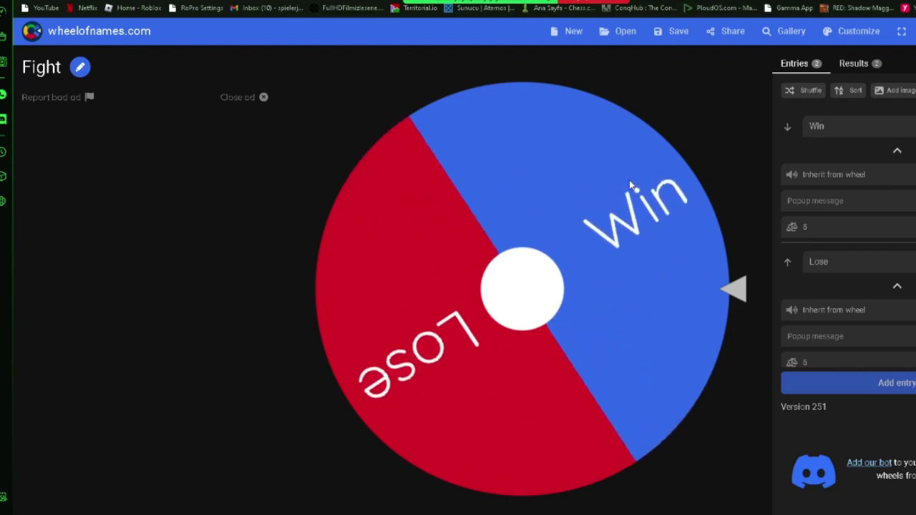
key("alt+Tab")
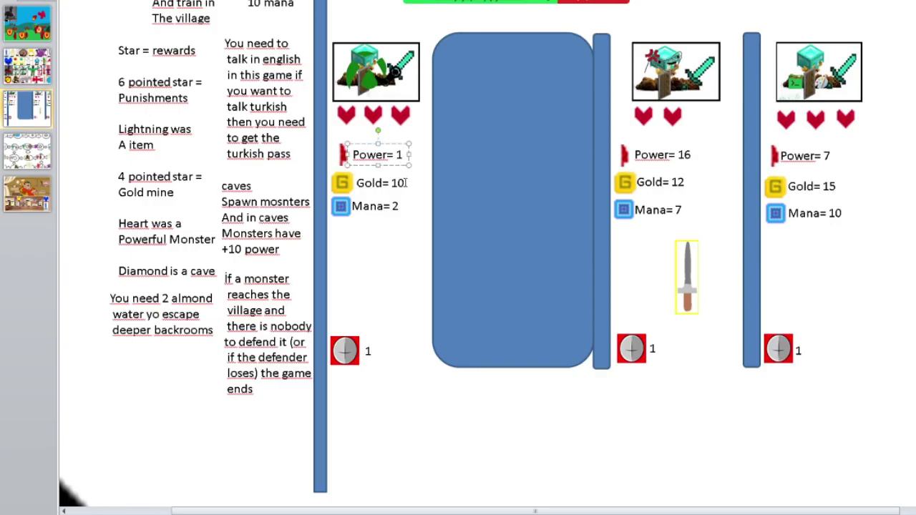
left_click(405, 183)
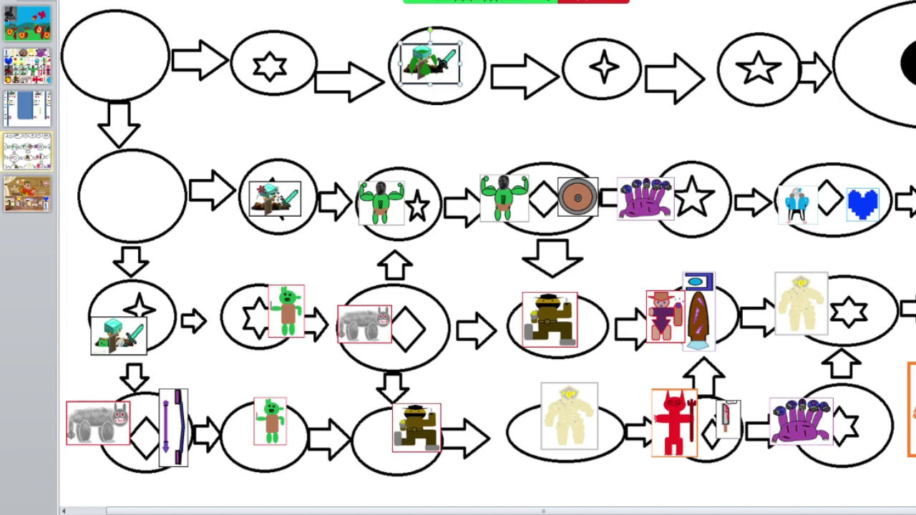
Advance the second token from the lightning oval to the muscle-monster oval, then review slides 2 and 3.
mouse_move(278, 213)
left_mouse_down()
mouse_move(390, 207)
mouse_move(407, 236)
left_mouse_up()
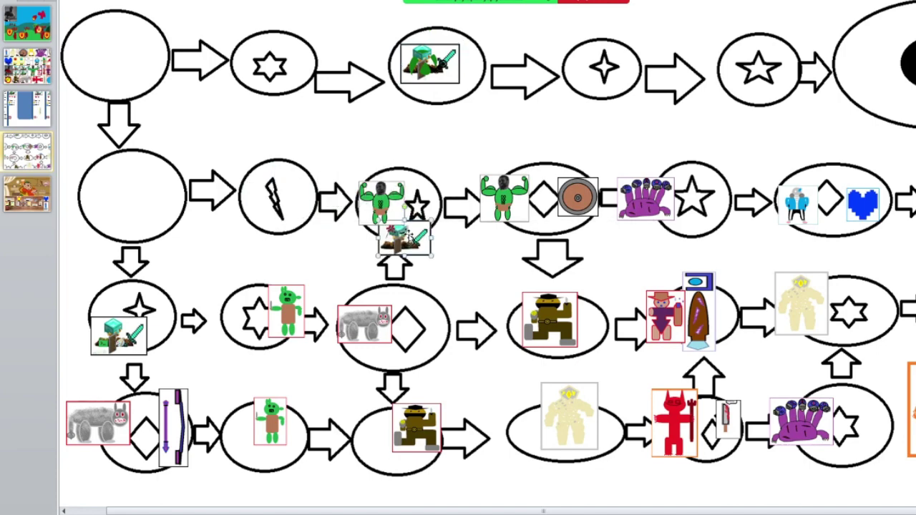
left_click(47, 82)
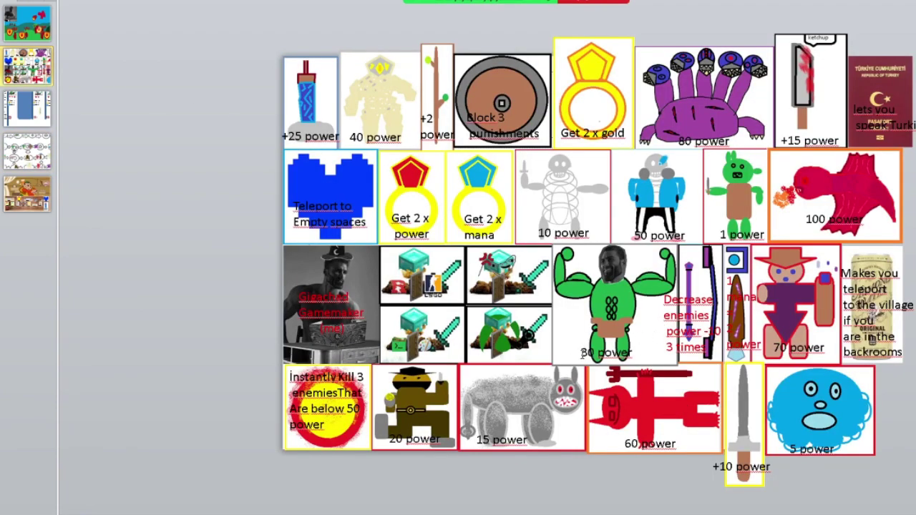
key("Down")
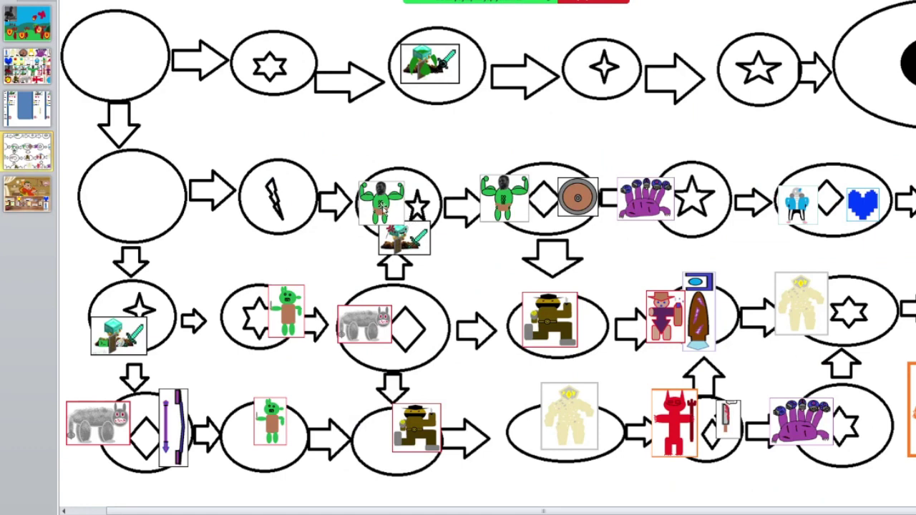
Delete the defeated green monster picture and move the token into its empty oval.
left_click(382, 204)
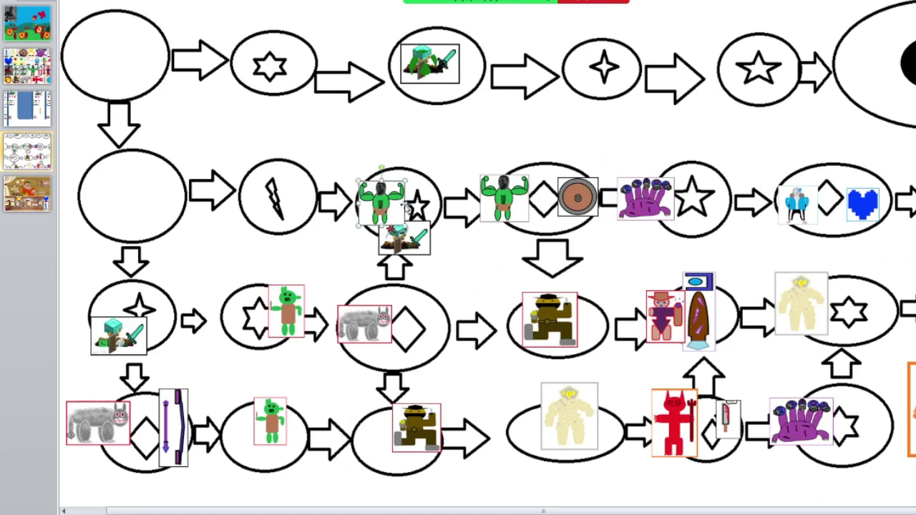
key("Delete")
left_click_drag(400, 262, 385, 226)
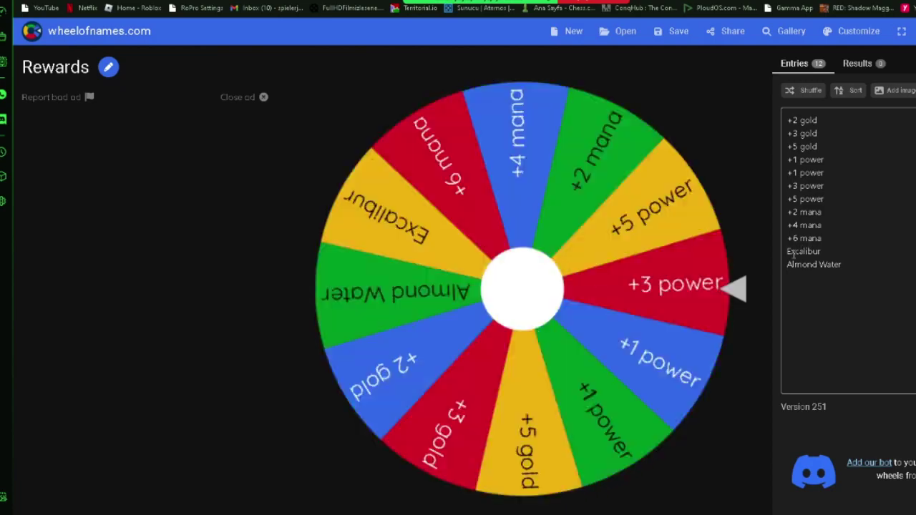
Spin the Rewards wheel, which lands on +6 mana, and close the result.
double_click(802, 252)
left_click(839, 338)
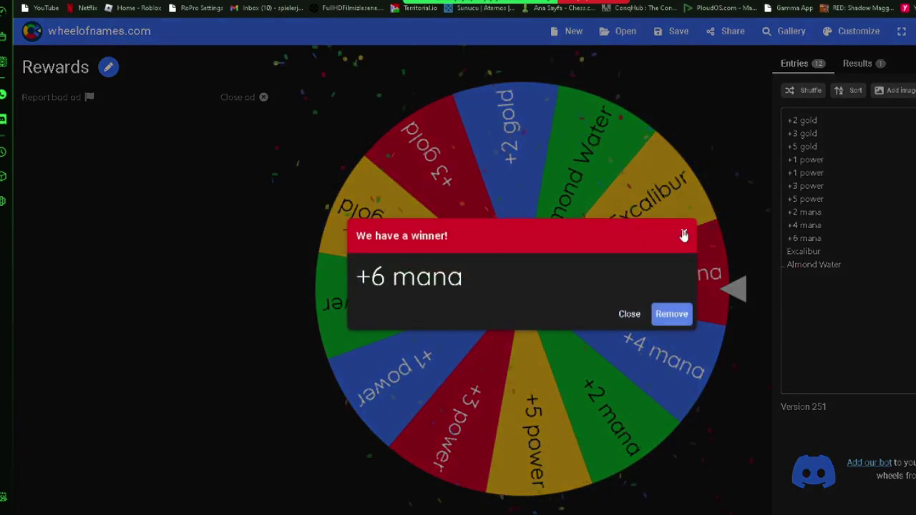
left_click(683, 232)
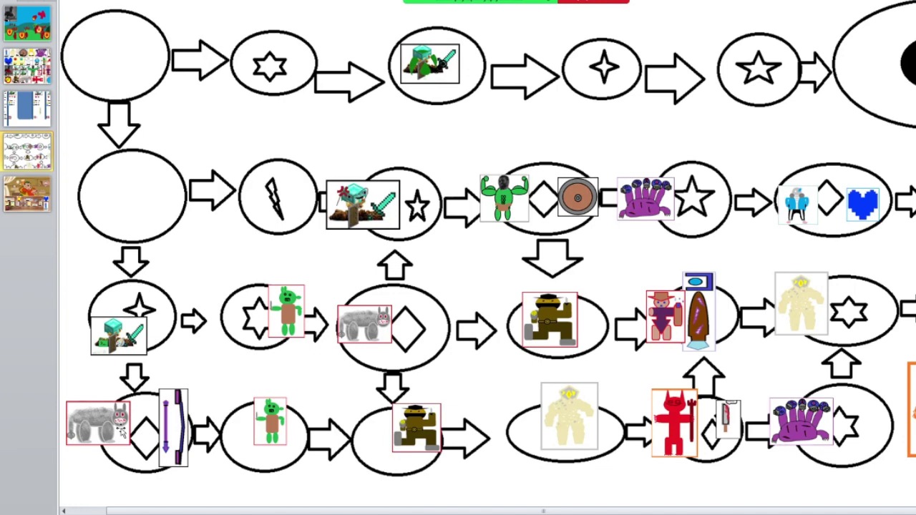
Move the sword token from the third-row star onto the bottom-left diamond, then check the stats slide.
left_click_drag(126, 357, 127, 425)
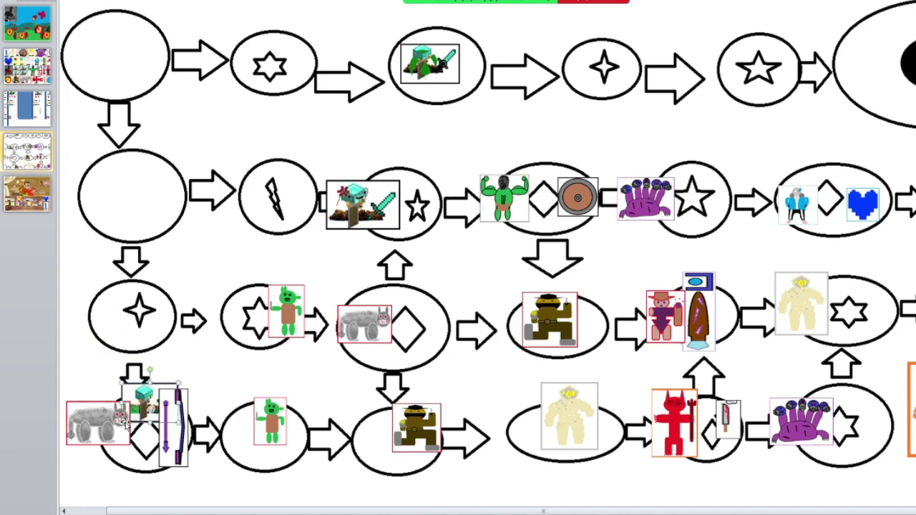
left_click(27, 80)
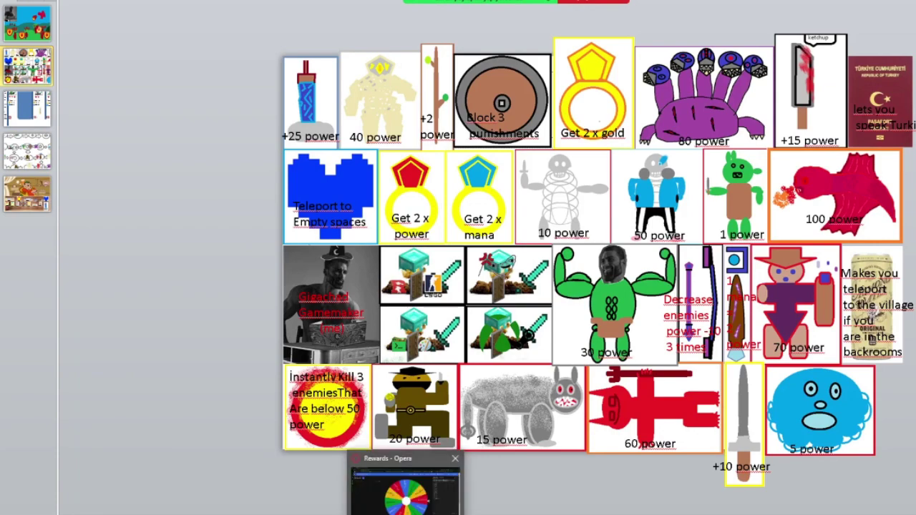
left_click(18, 114)
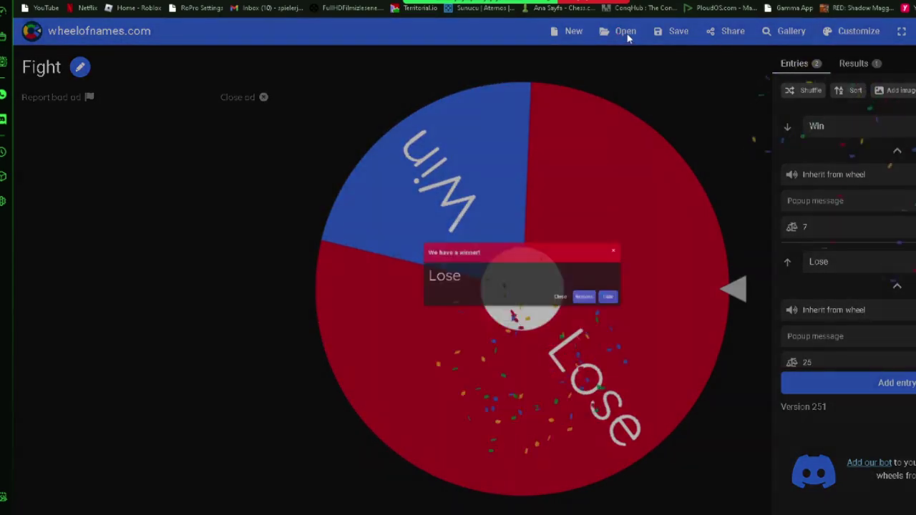
From the saved wheels list, load the 10-entry punishments wheel.
left_click(633, 35)
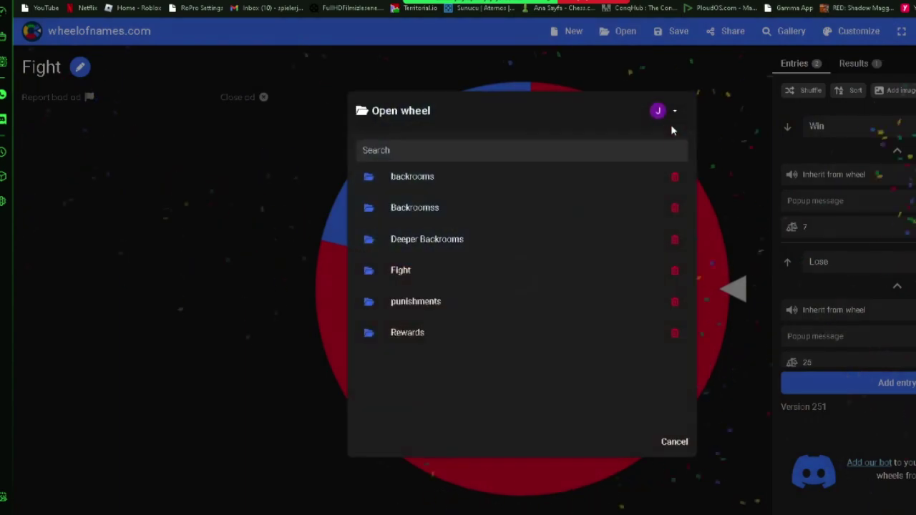
left_click(444, 300)
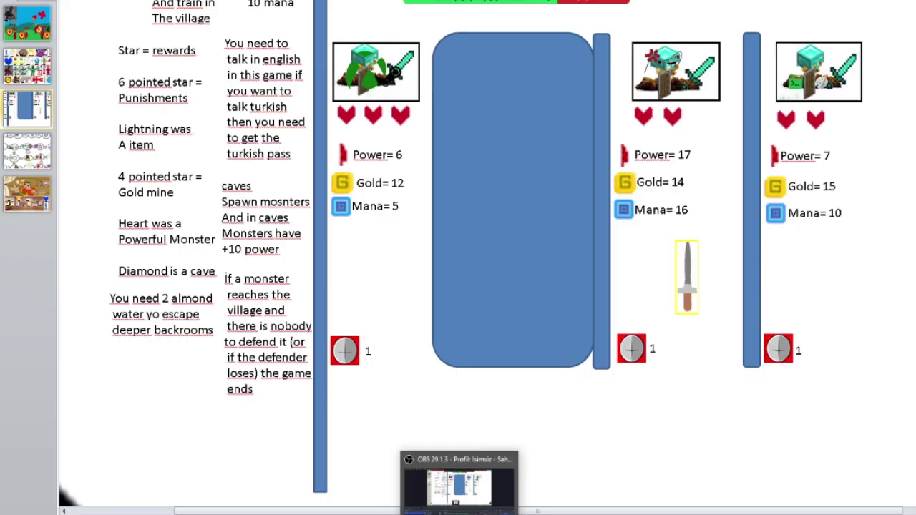
Advance the top-row token to the four-pointed star and the second-row token to the diamond-and-disc oval.
left_click(27, 150)
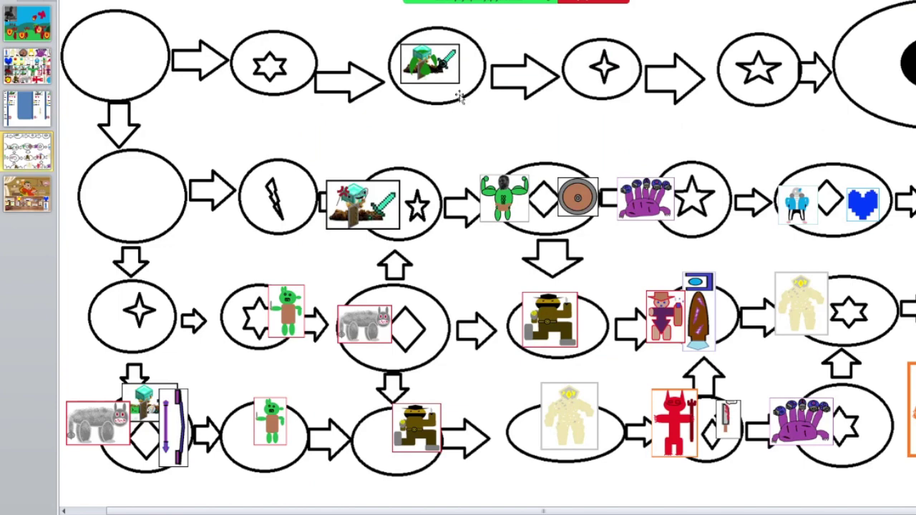
mouse_move(440, 74)
left_mouse_down()
mouse_move(591, 69)
mouse_move(599, 55)
left_mouse_up()
left_click(27, 108)
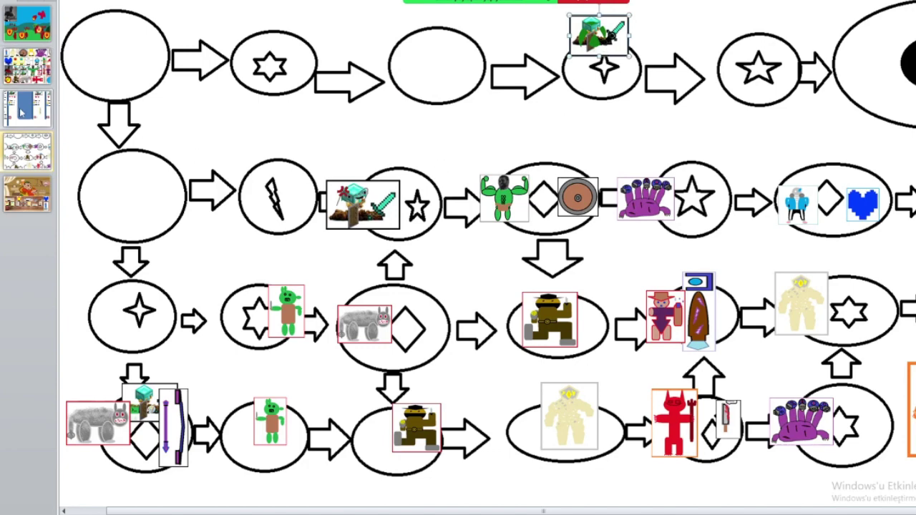
left_click(404, 183)
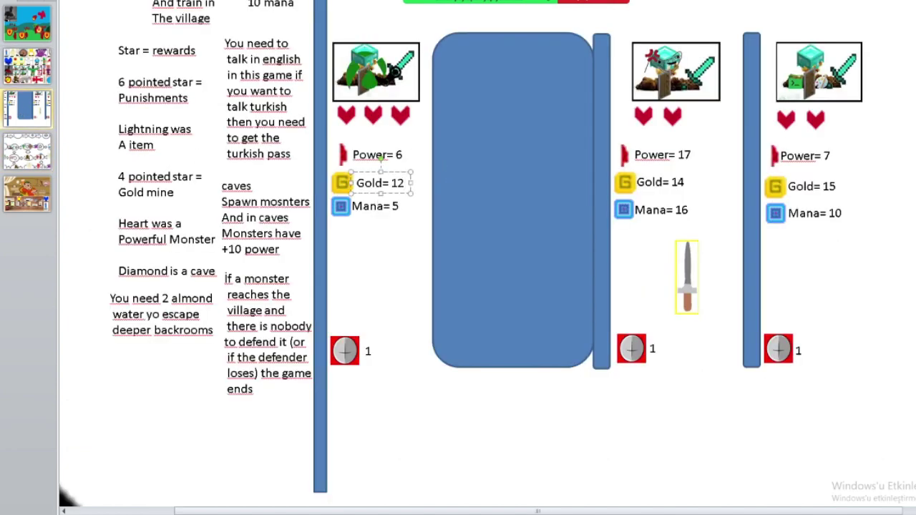
scroll(413, 256, "down", 2)
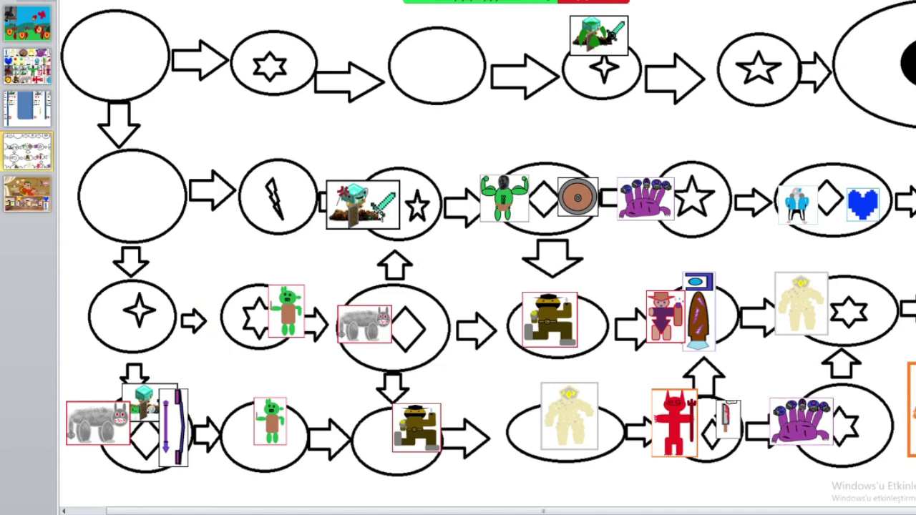
left_click_drag(395, 218, 574, 243)
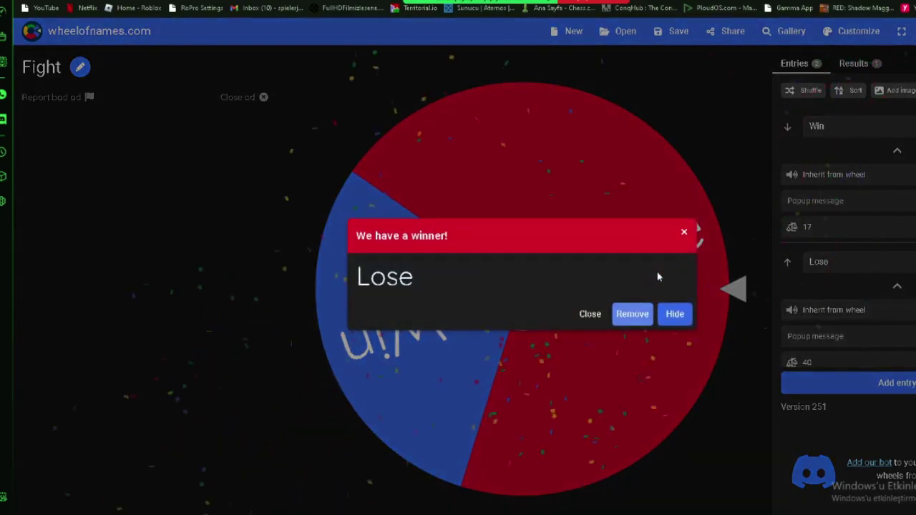
Load and spin the punishments wheel, then close the Lose result and spin again.
key("ctrl+o")
left_click(419, 301)
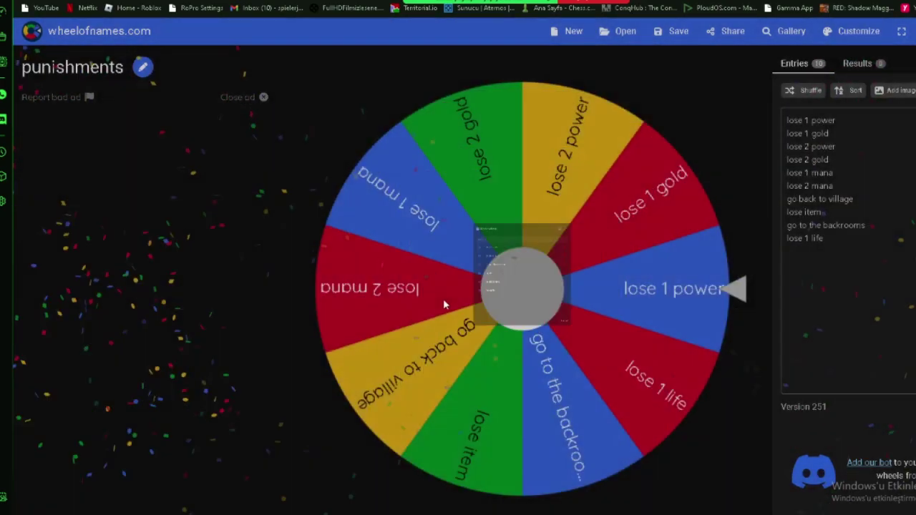
left_click(444, 303)
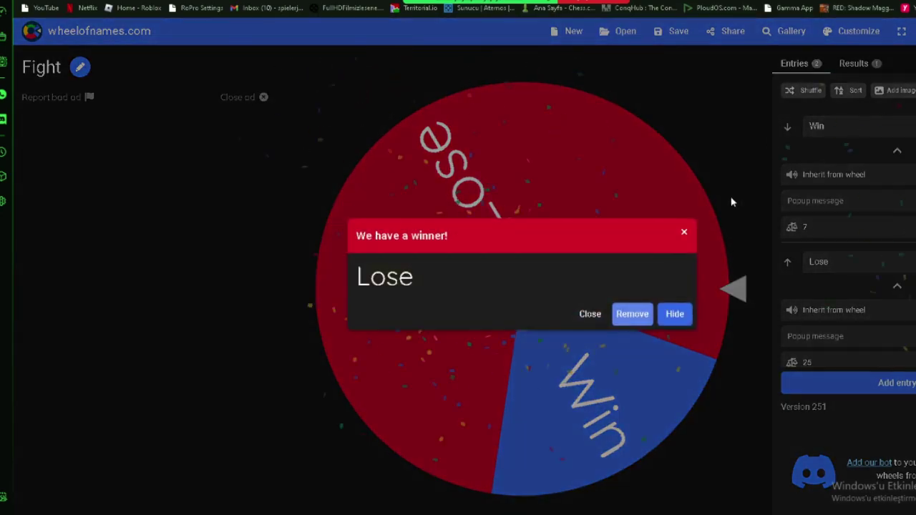
left_click(683, 232)
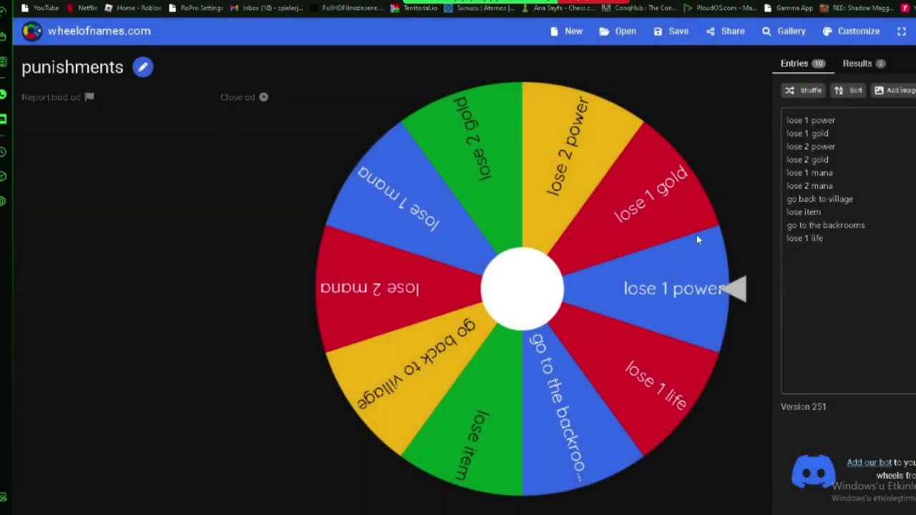
left_click(696, 235)
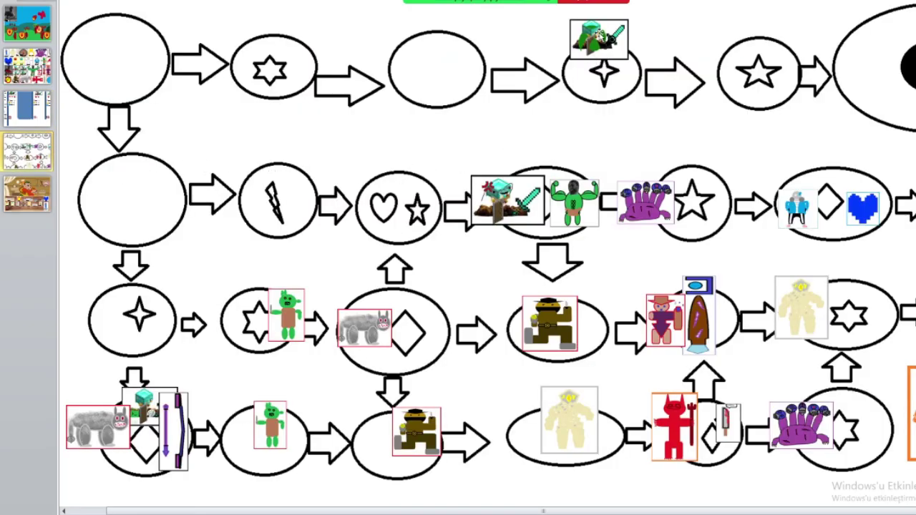
Advance the top-row token to the five-pointed star and spin the Rewards wheel for +3 power.
left_click_drag(599, 39, 745, 61)
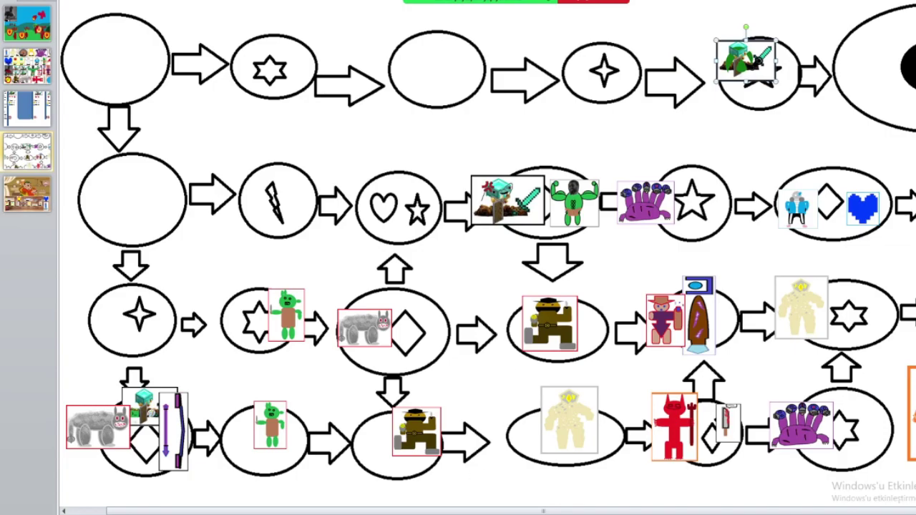
key("alt+Tab")
left_click(623, 31)
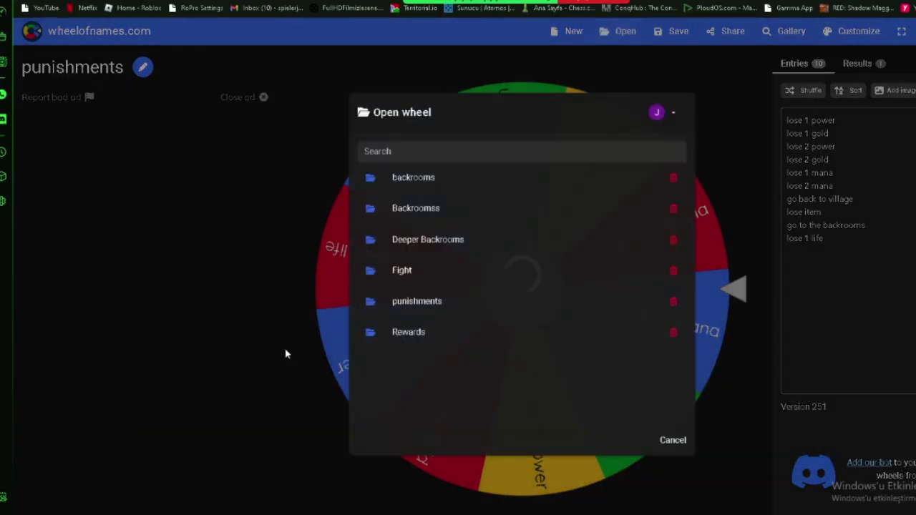
left_click(380, 331)
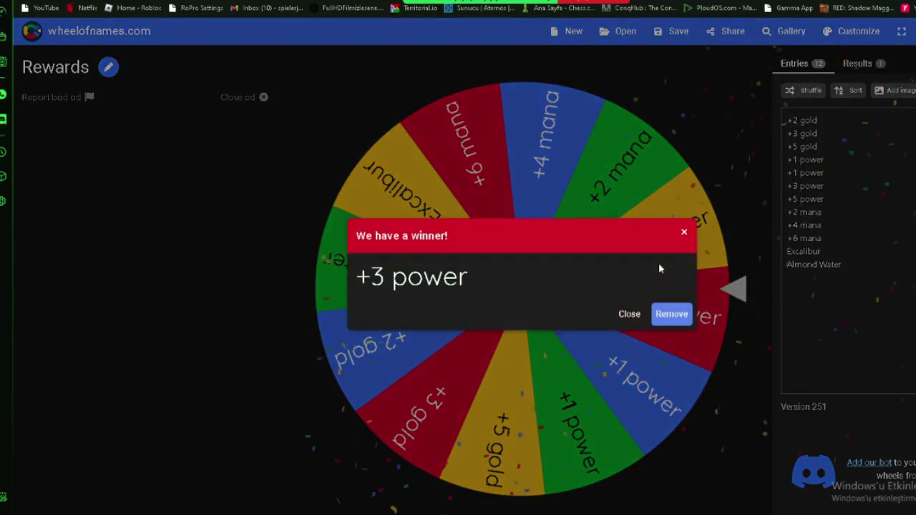
left_click(683, 232)
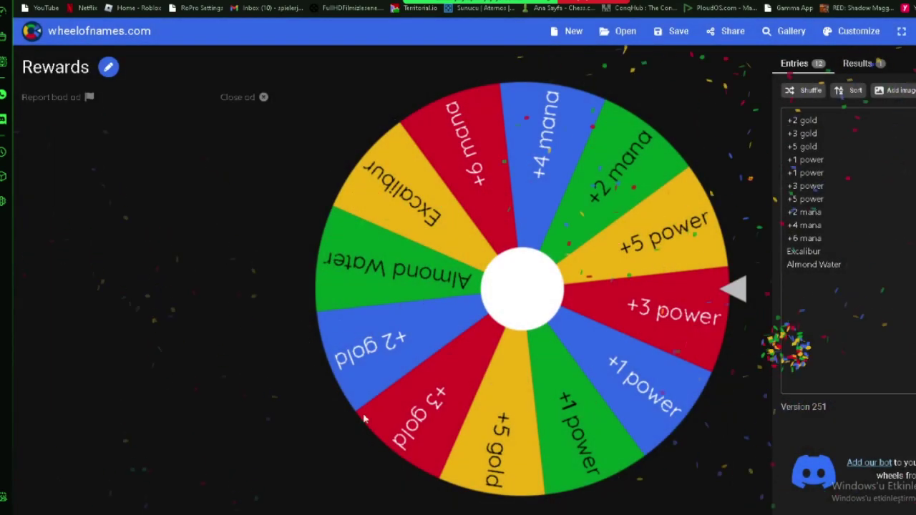
Back in PowerPoint, review the item cards and player stats slides.
left_click(433, 487)
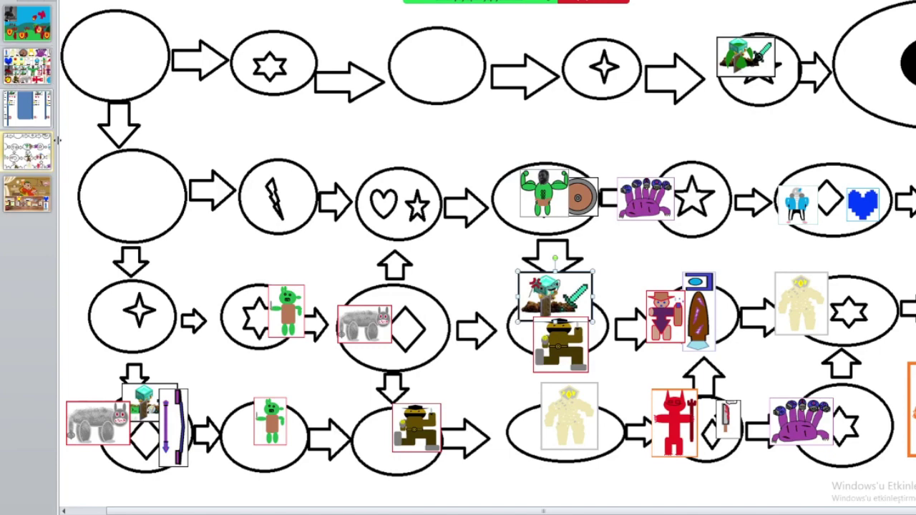
left_click(44, 72)
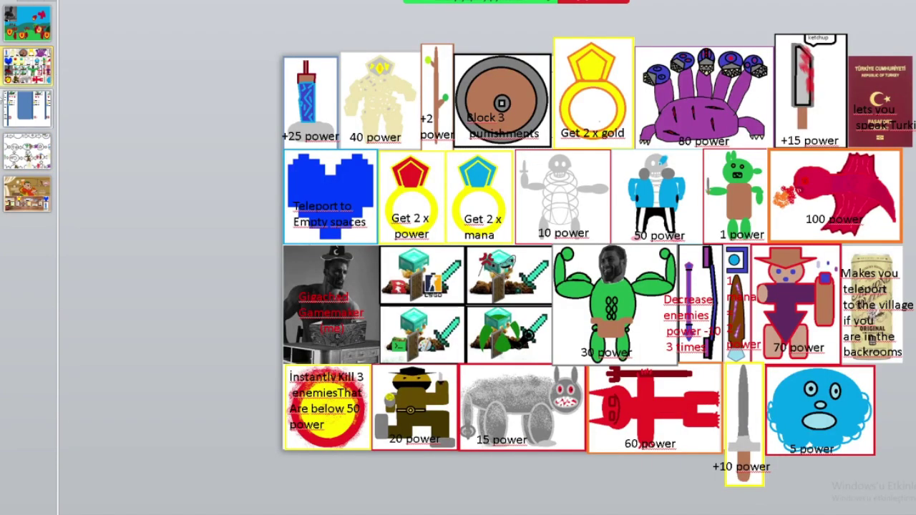
left_click(33, 120)
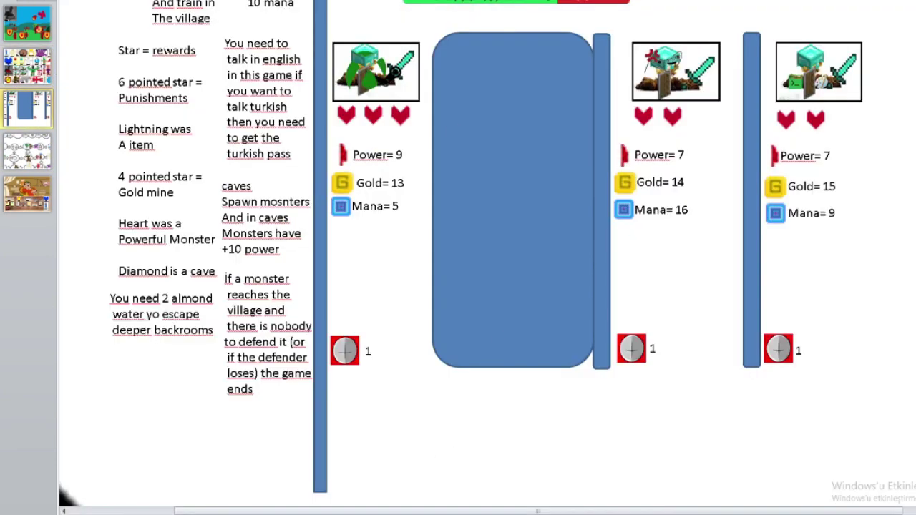
left_click(423, 481)
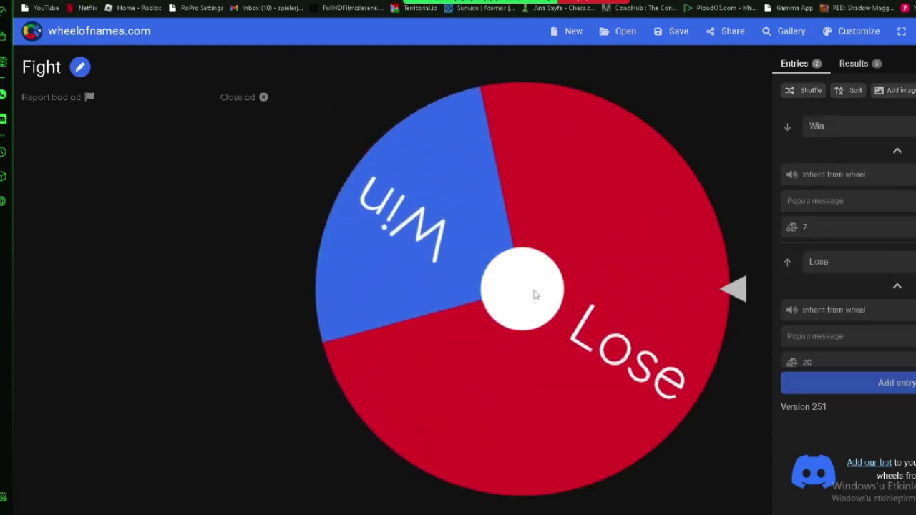
Load and spin the punishments wheel, landing on lose 1 mana, then close the result.
key("ctrl+o")
left_click(430, 313)
left_click(522, 266)
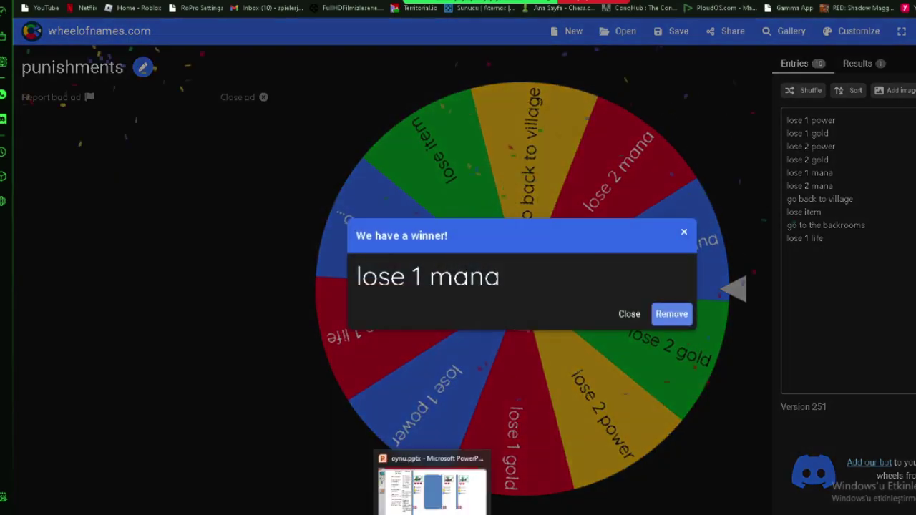
left_click(629, 315)
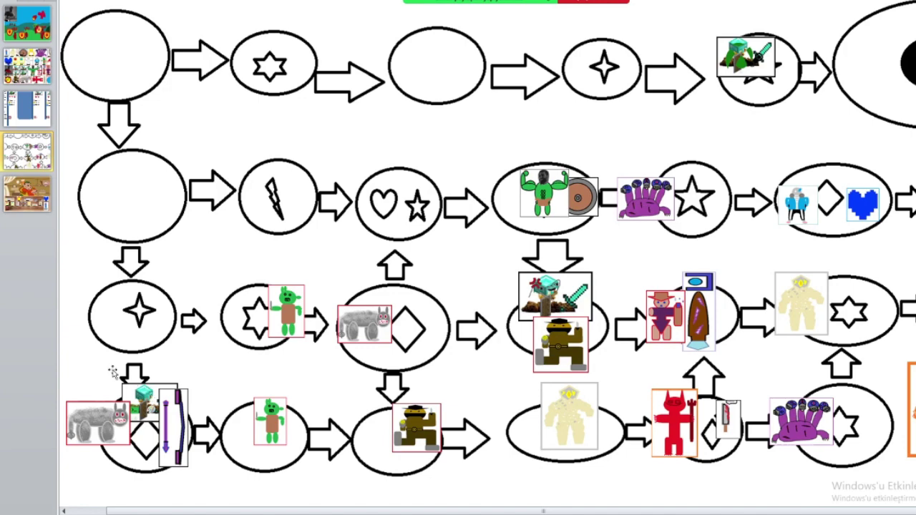
Review the cards and stats slides, then load and spin the punishments wheel after a Fight loss.
left_click(30, 65)
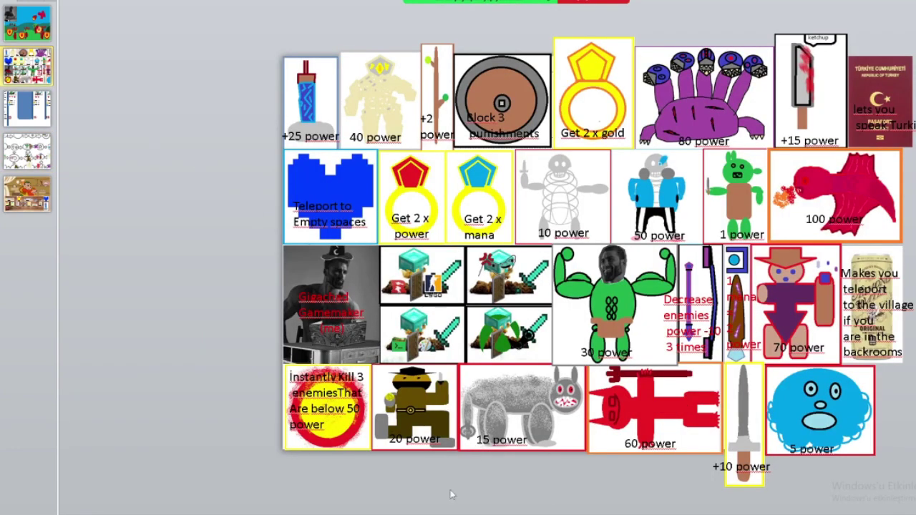
key("Down")
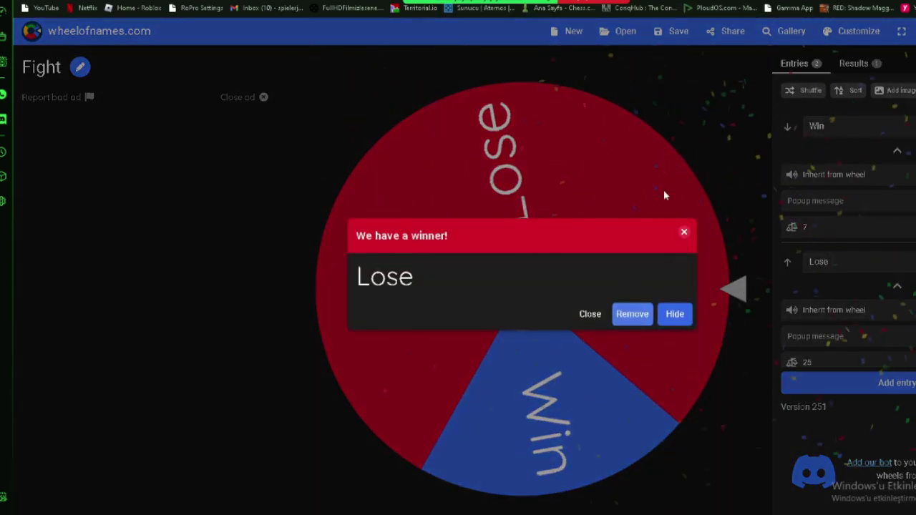
left_click(623, 31)
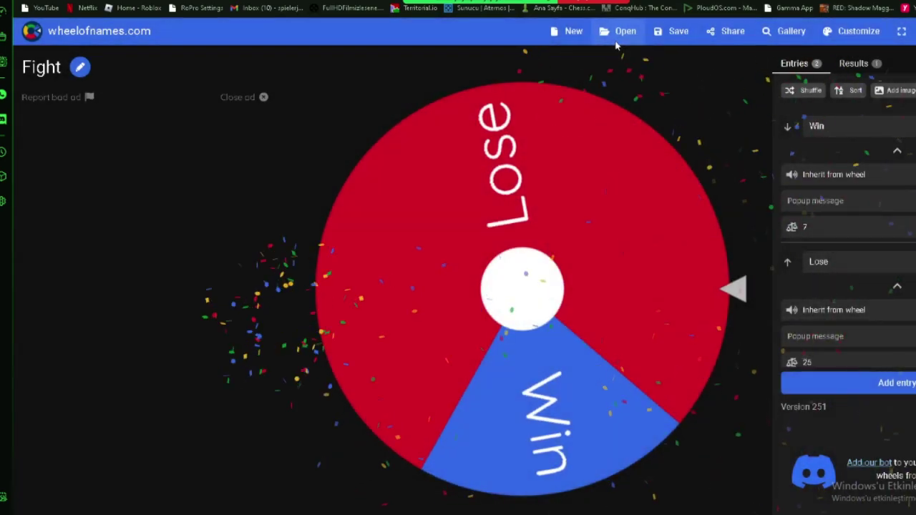
left_click(623, 31)
left_click(415, 301)
left_click(422, 473)
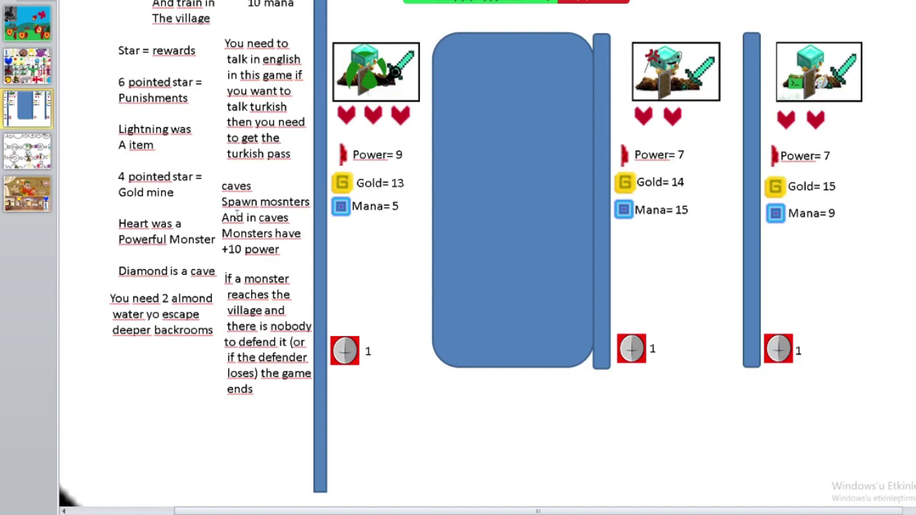
Change the third player's Gold from 15 to 14.
left_click(837, 186)
key("BackSpace")
type("4")
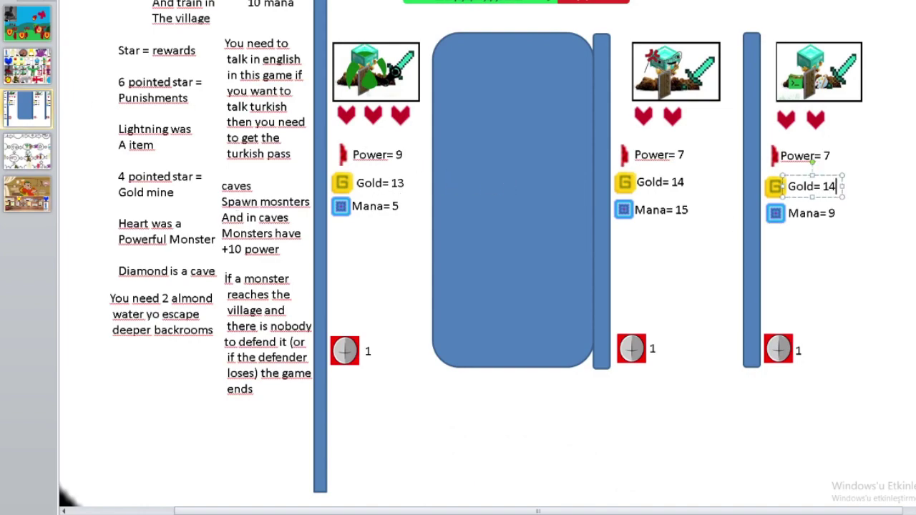
left_click(16, 45)
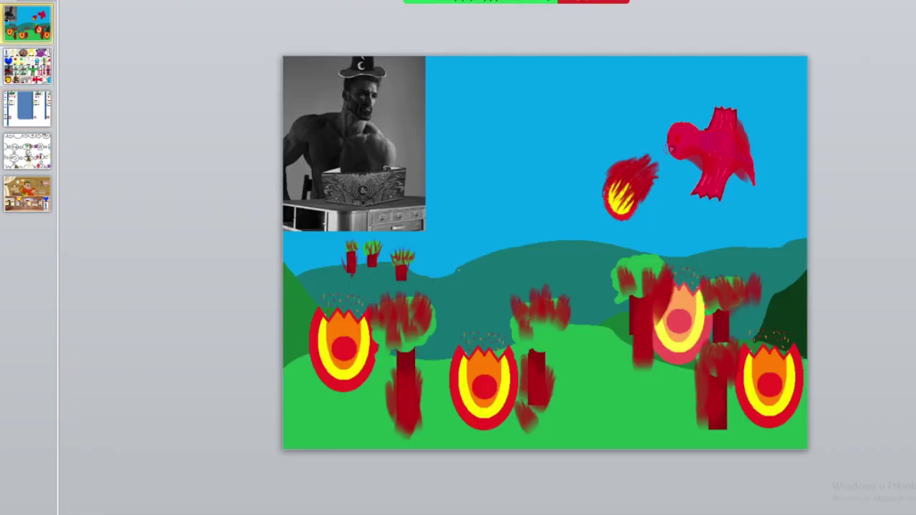
Move a player token on the game board into the big top-right oval.
left_click(50, 68)
left_click(49, 100)
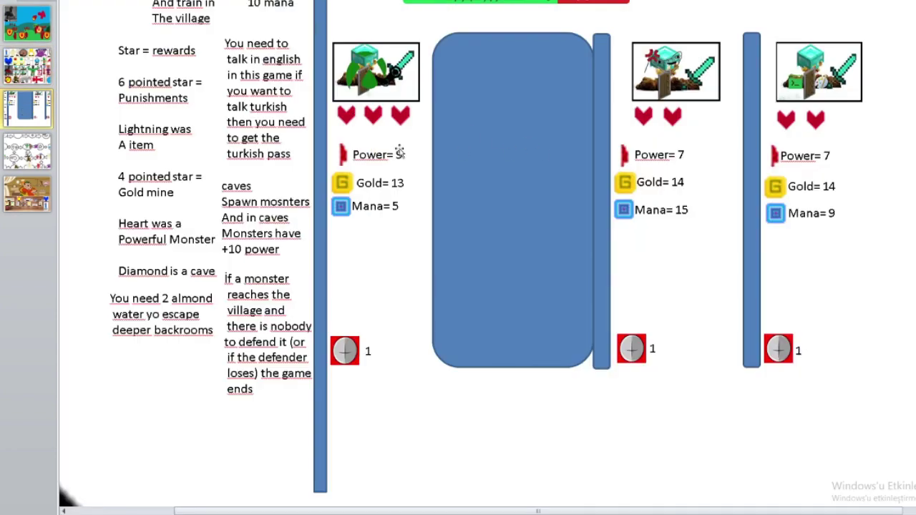
scroll(396, 71, "down", 1)
left_click_drag(757, 75, 886, 76)
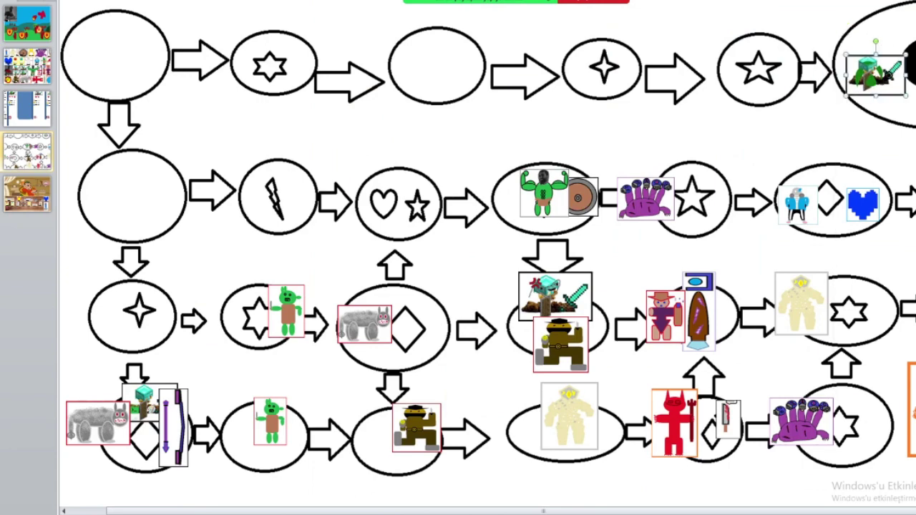
left_click(408, 497)
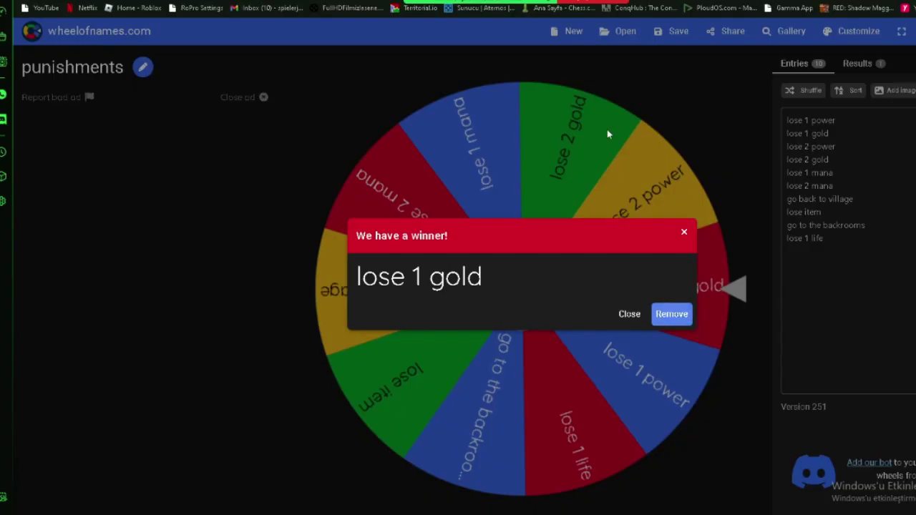
Dismiss the 'lose 1 gold' result and spin the backrooms wheel, which lands on Turkish.
left_click(684, 234)
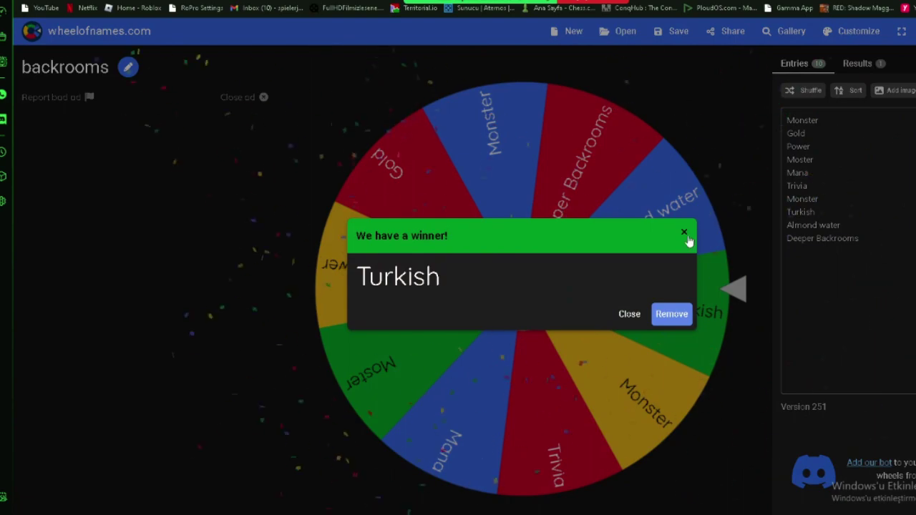
left_click(685, 236)
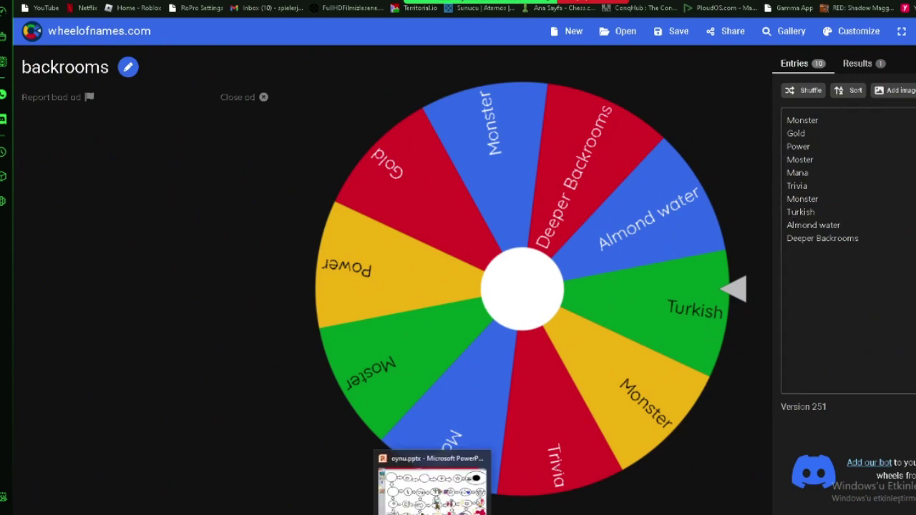
left_click(432, 483)
Copy the 50-gold passport card from the shop slide under player 1's stats.
left_click(22, 111)
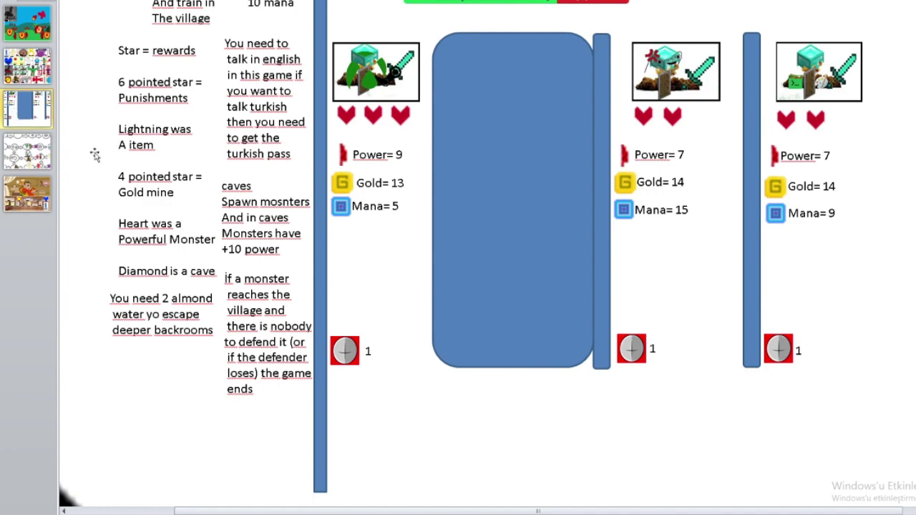
left_click(26, 192)
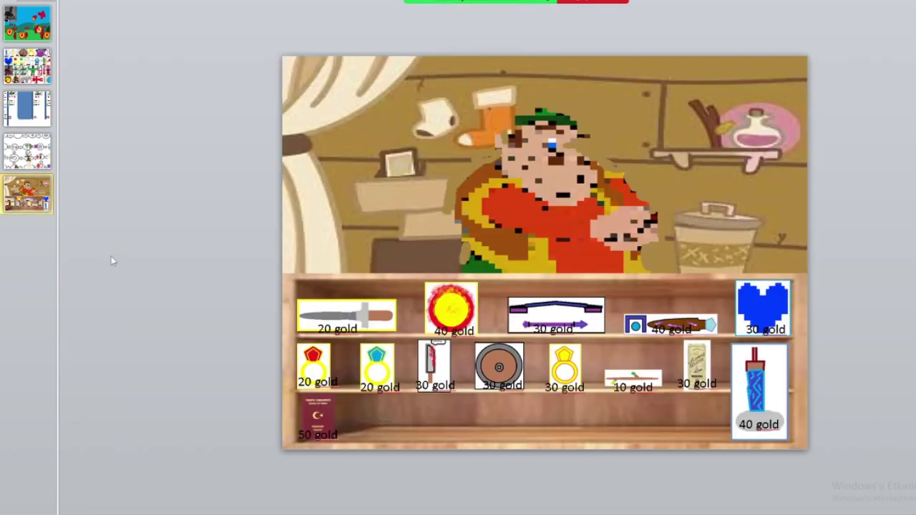
left_click(320, 414)
left_click(43, 111)
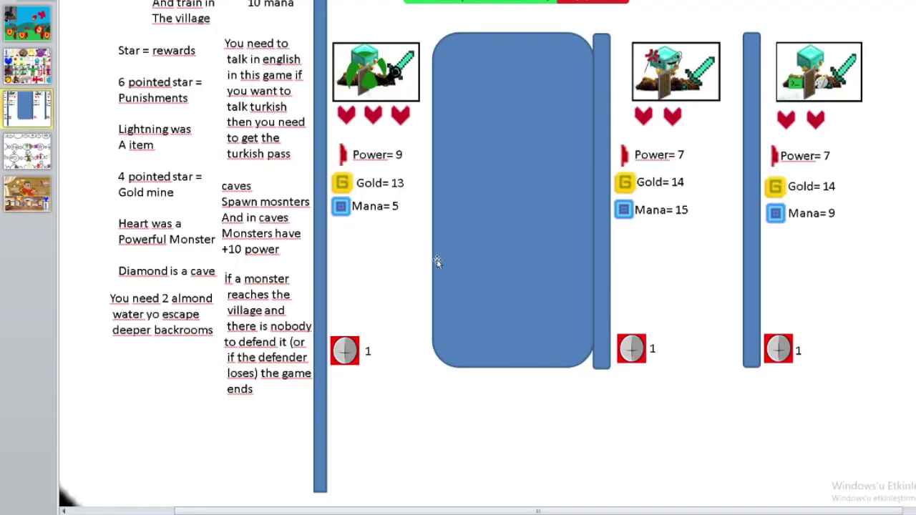
key("ctrl+v")
left_click_drag(320, 419, 403, 258)
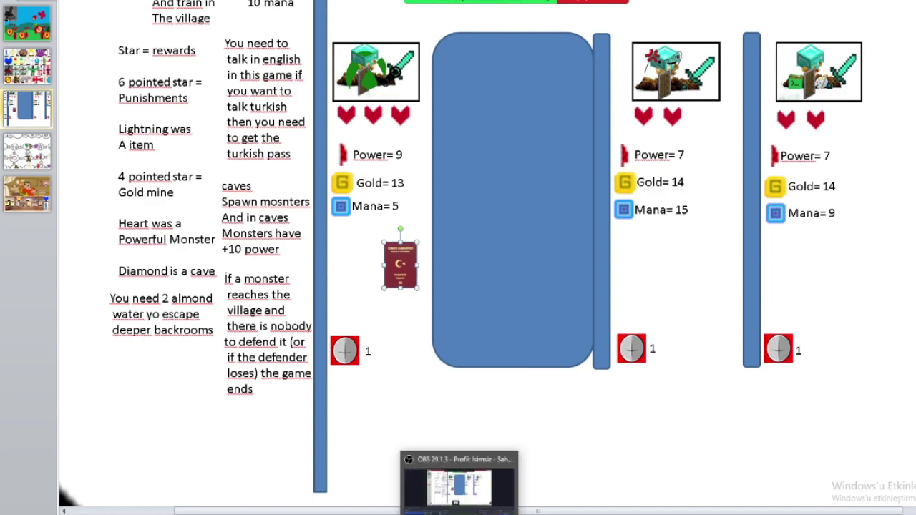
Nudge the beige figure in the game board's bottom row slightly downward.
left_click(408, 486)
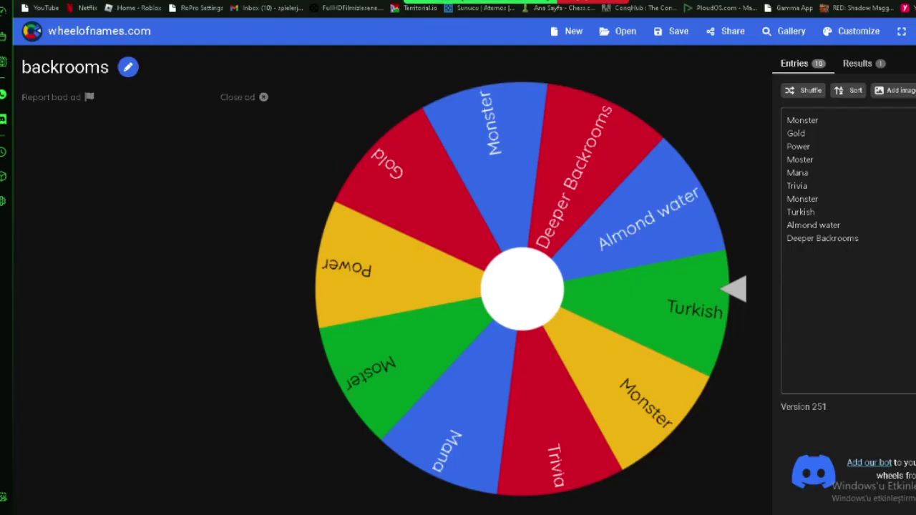
key("alt+Tab")
left_click(44, 154)
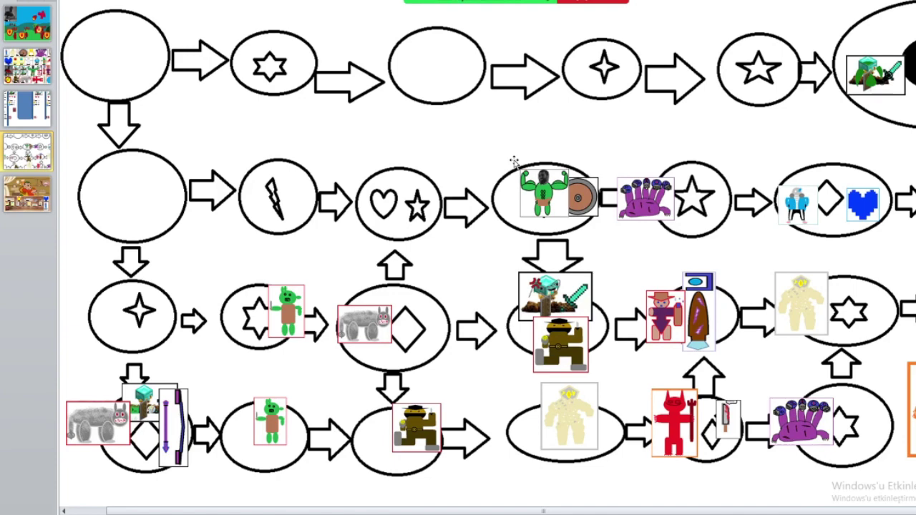
left_click(27, 65)
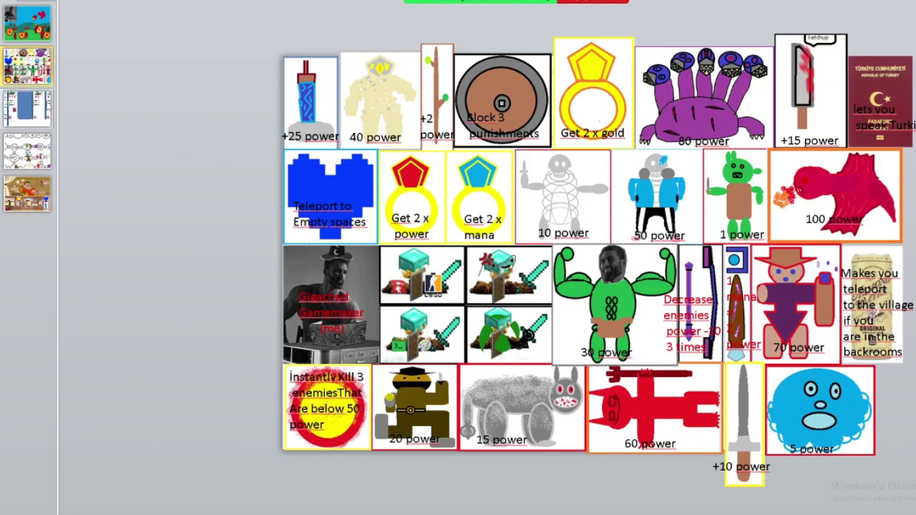
left_click(27, 107)
left_click(29, 146)
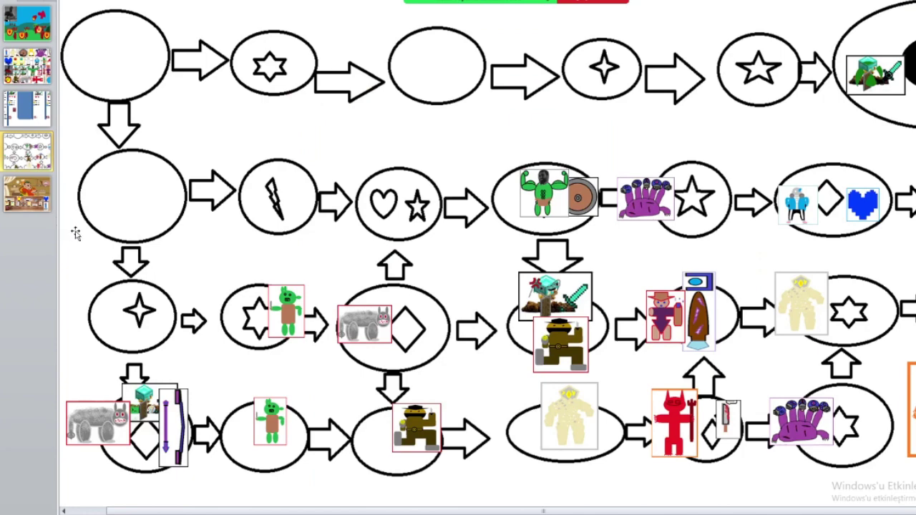
left_click_drag(578, 418, 573, 432)
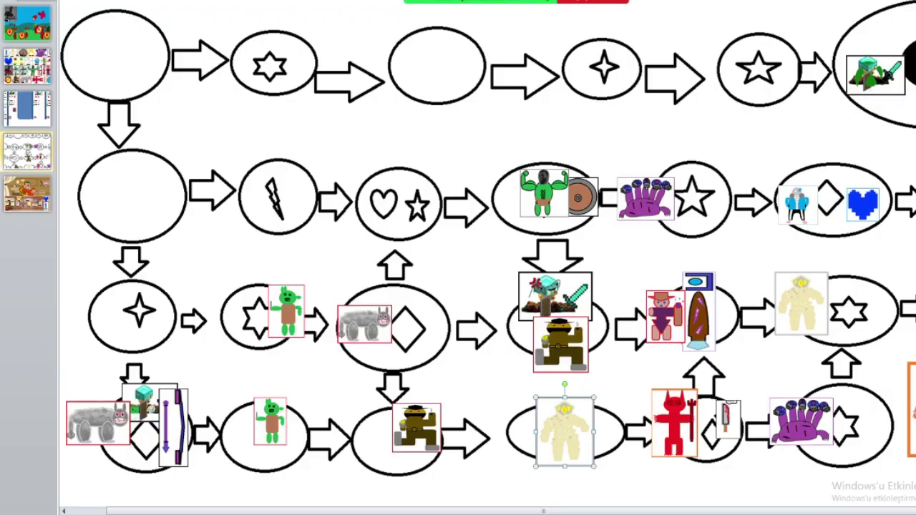
left_click(408, 486)
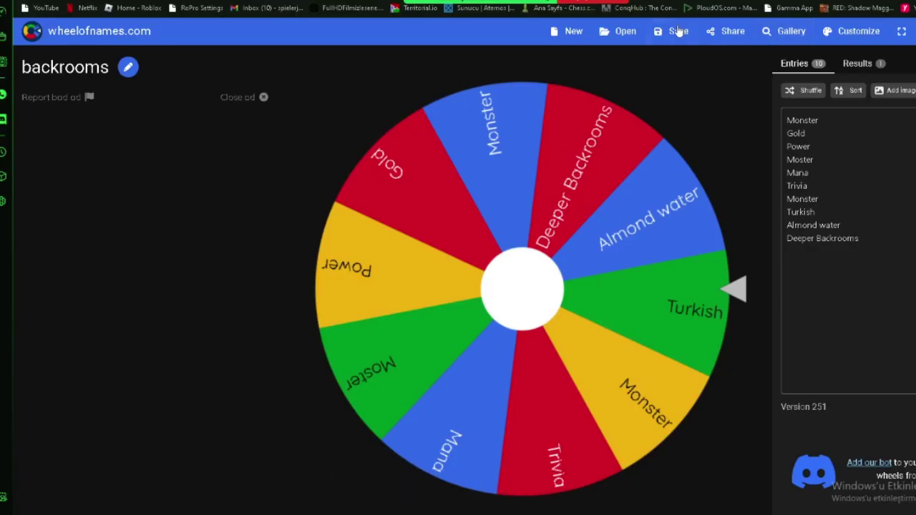
Spin the punishments wheel to 'lose item' and nudge the bottom-left player token.
left_click(625, 36)
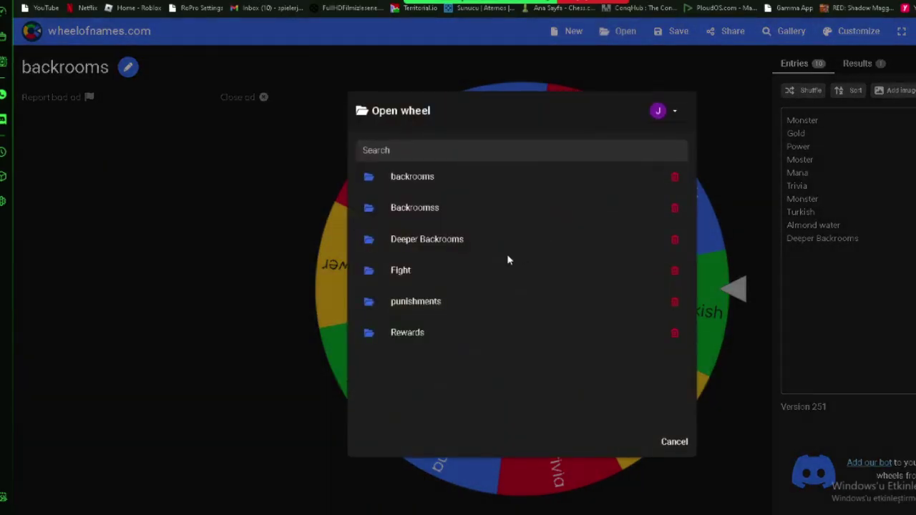
left_click(414, 331)
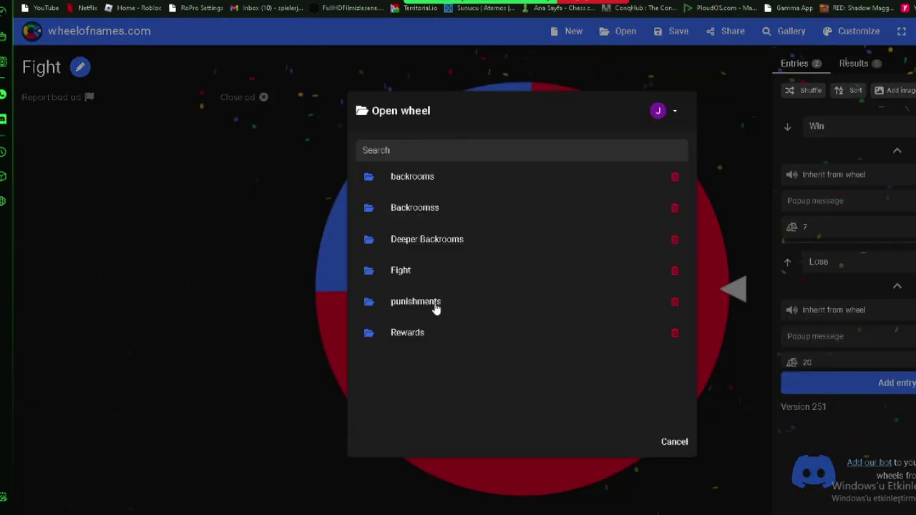
left_click(435, 307)
left_click(598, 301)
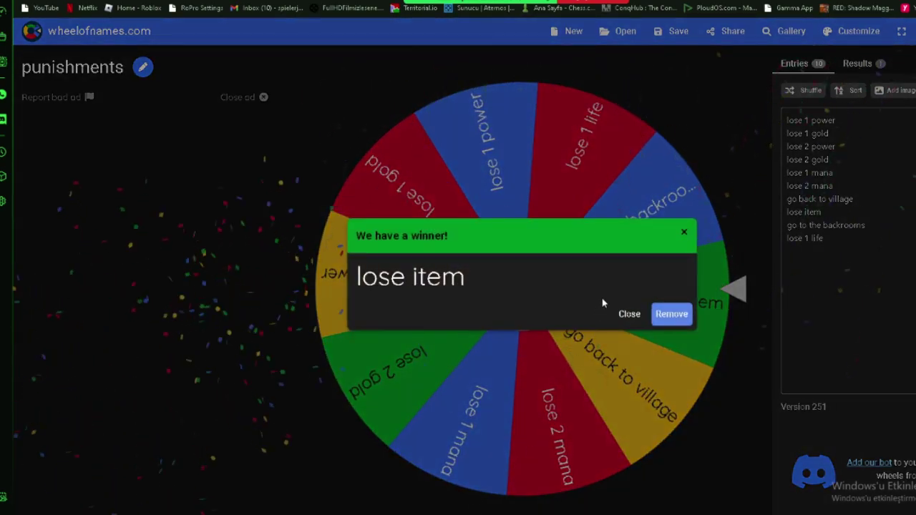
left_click(629, 313)
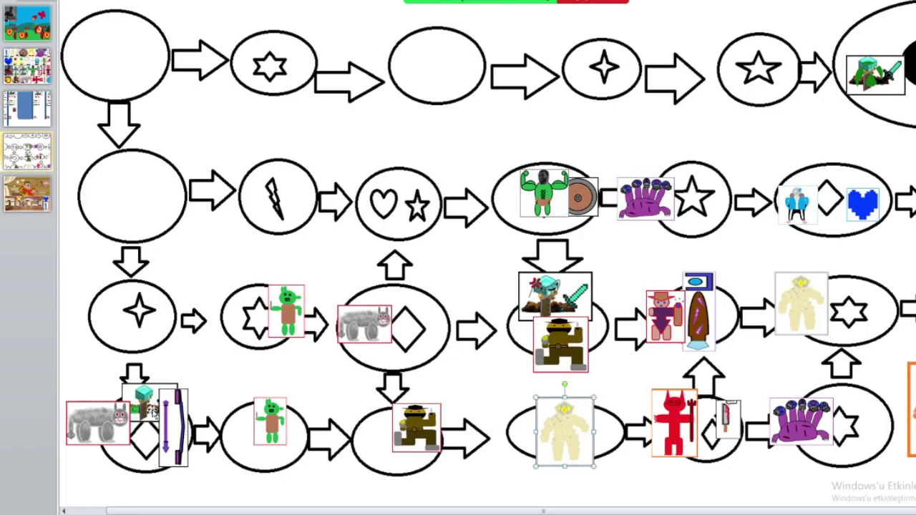
left_click_drag(150, 402, 158, 390)
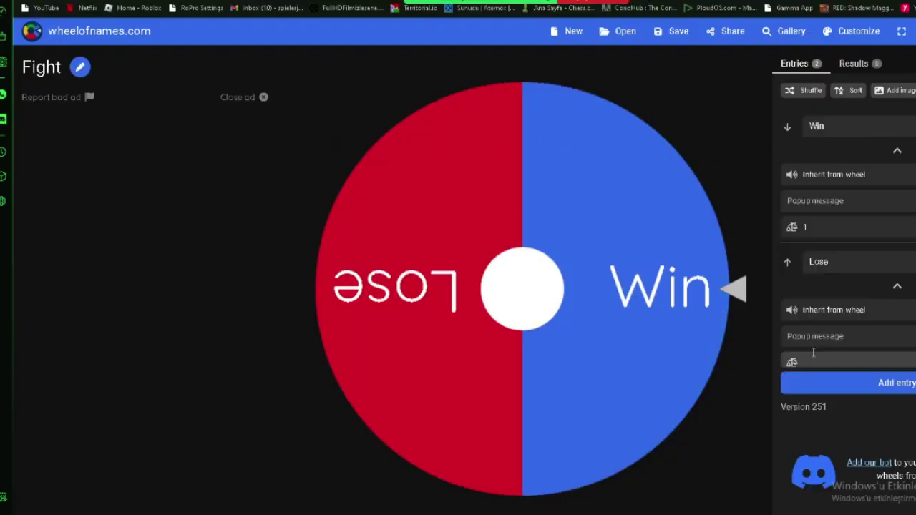
Weight the Fight wheel Lose 25 and Win 7, then spin it to Win.
type("25")
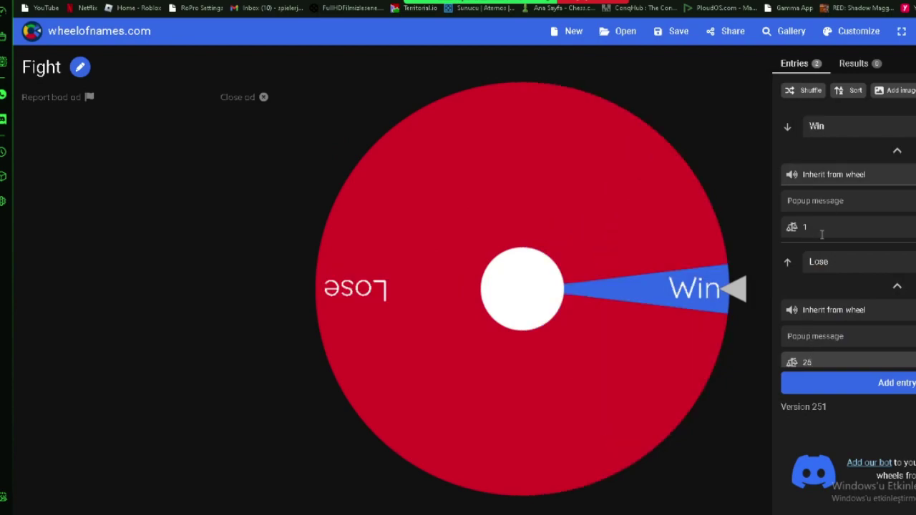
left_click(821, 232)
type("7")
left_click(648, 280)
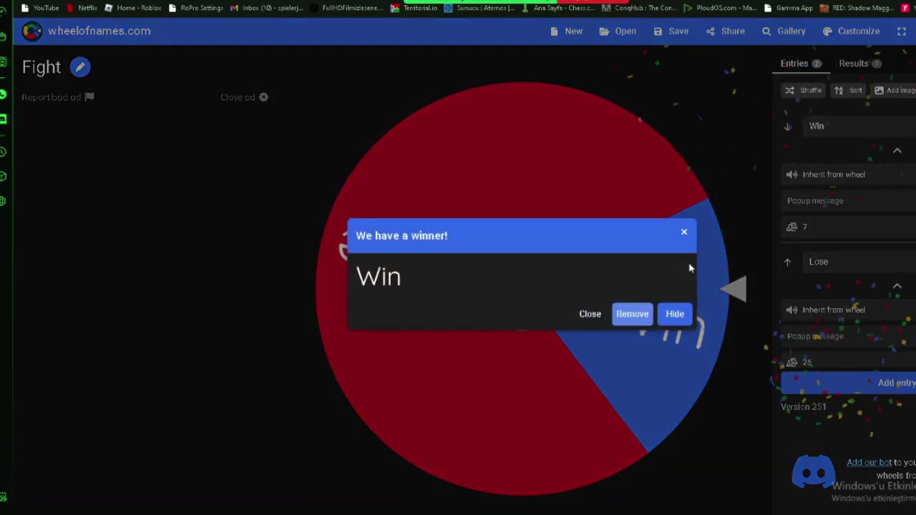
left_click(683, 234)
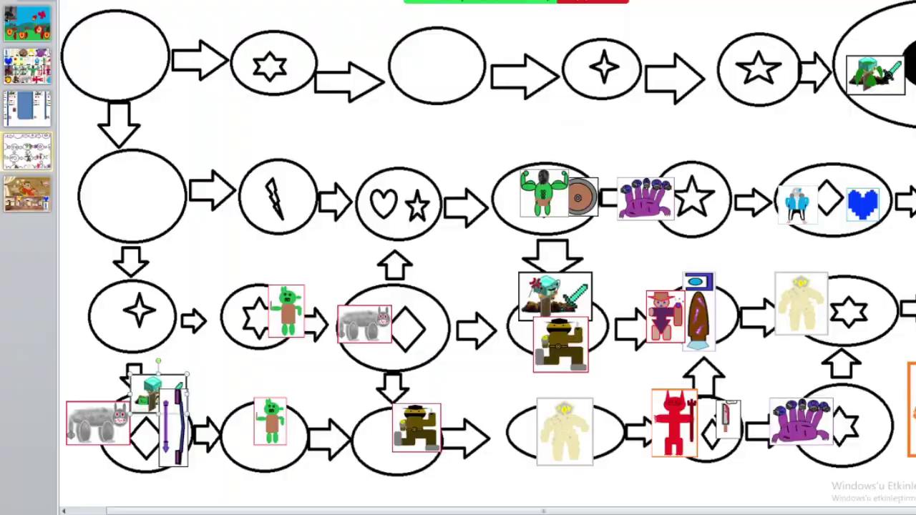
Set the right player's Gold to 6 and Mana to 12 on the stats slide.
left_click(35, 106)
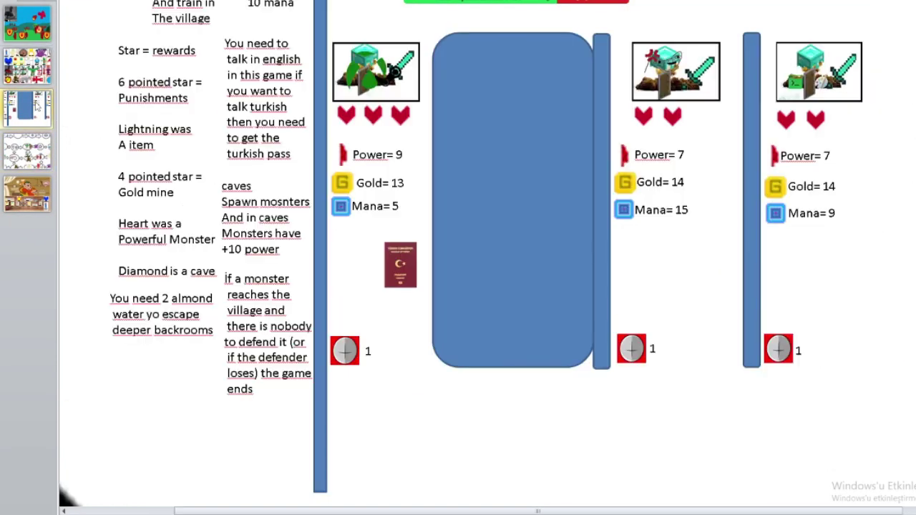
left_click(831, 159)
type("8")
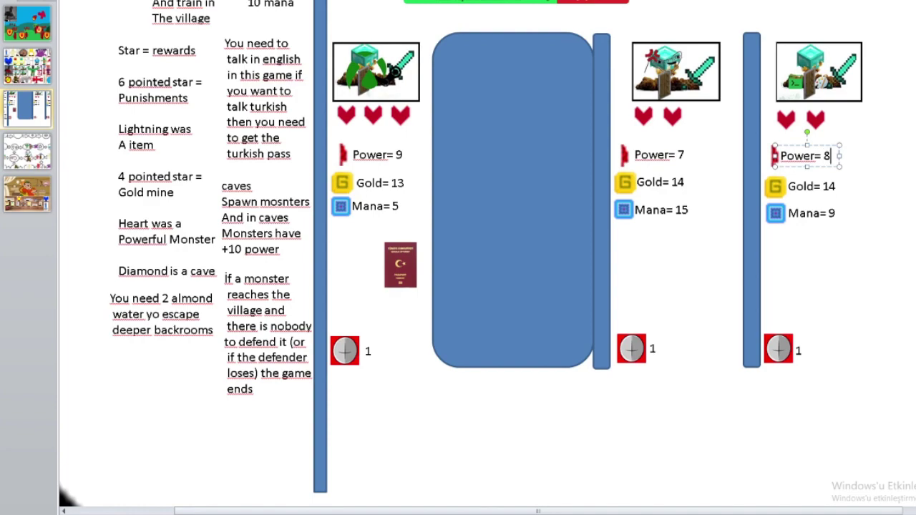
left_click(836, 186)
key("BackSpace")
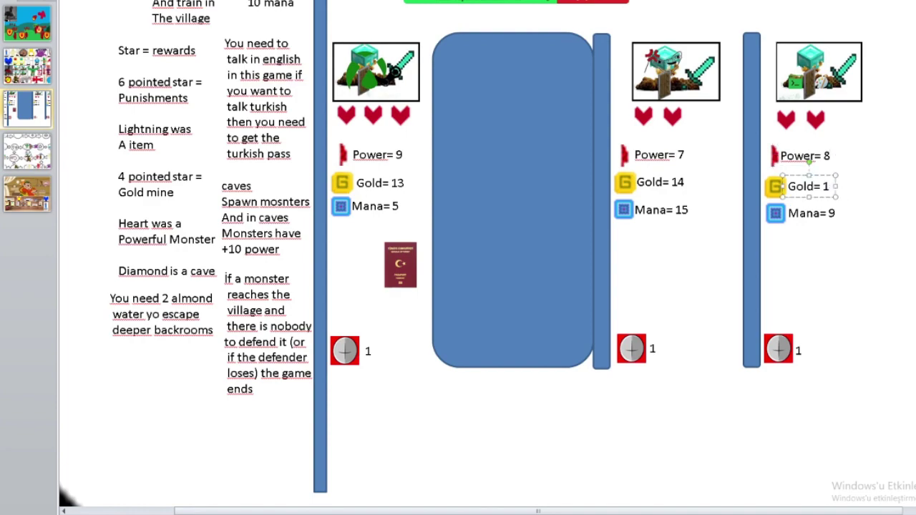
type("6")
left_click(836, 216)
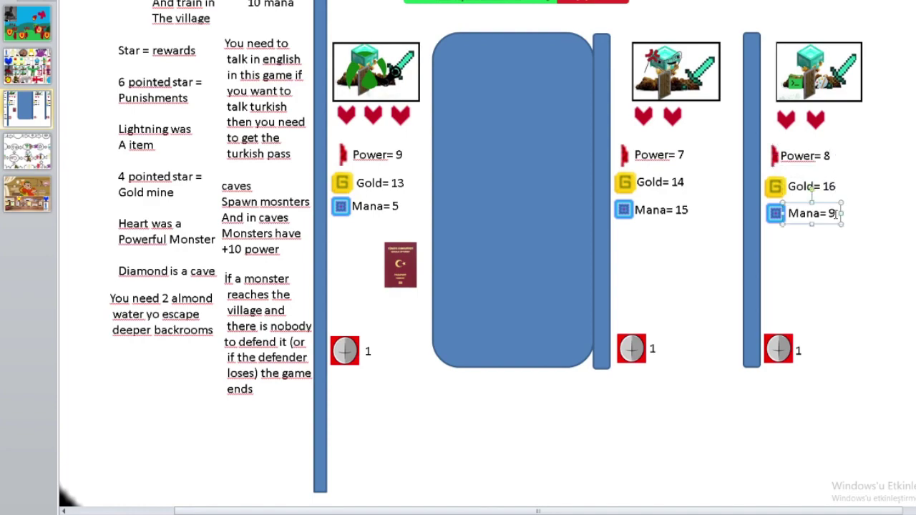
key("BackSpace")
type("1")
type("2")
left_click(653, 284)
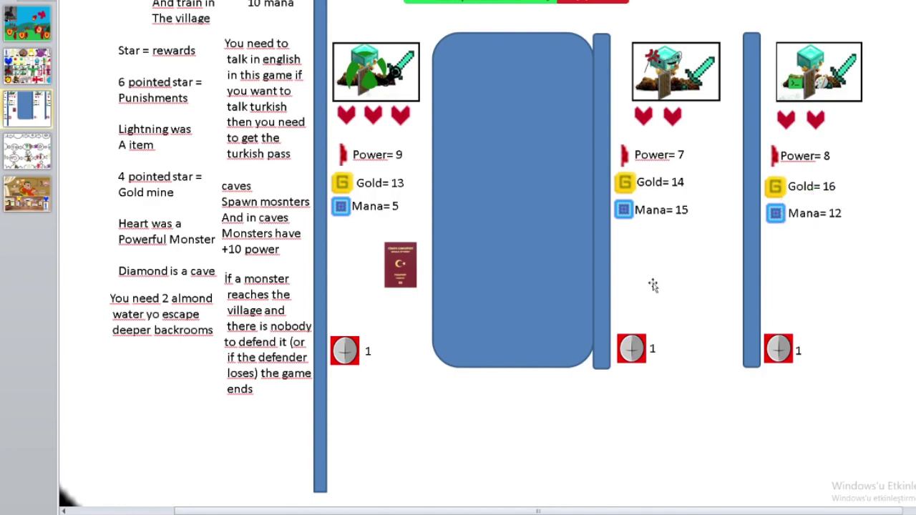
Remove the grey wolf from the bottom-left space and move the bow under player three's stats.
left_click(26, 150)
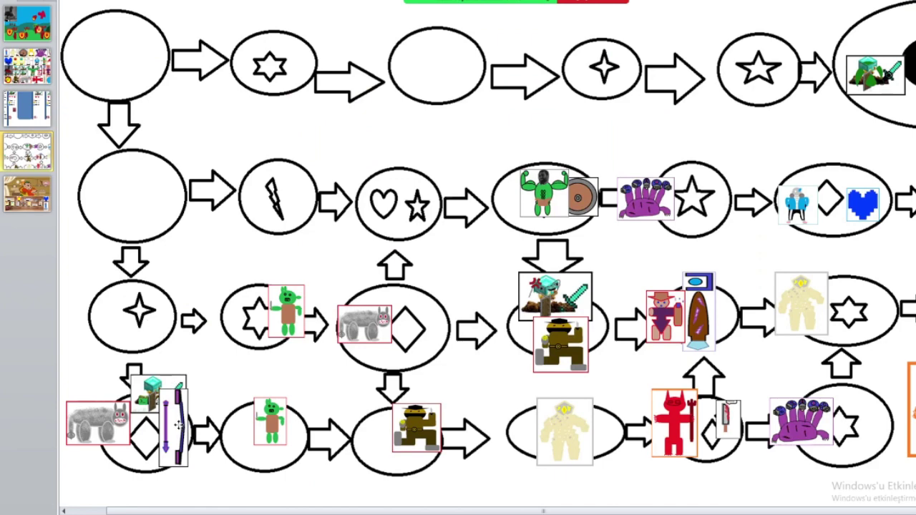
left_click(179, 427)
left_click(101, 422)
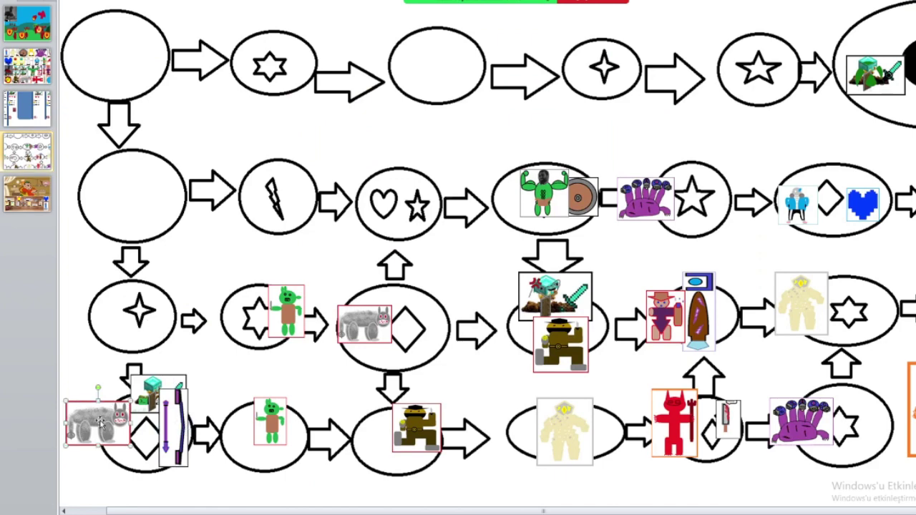
key("Delete")
left_click(181, 406)
key("Delete")
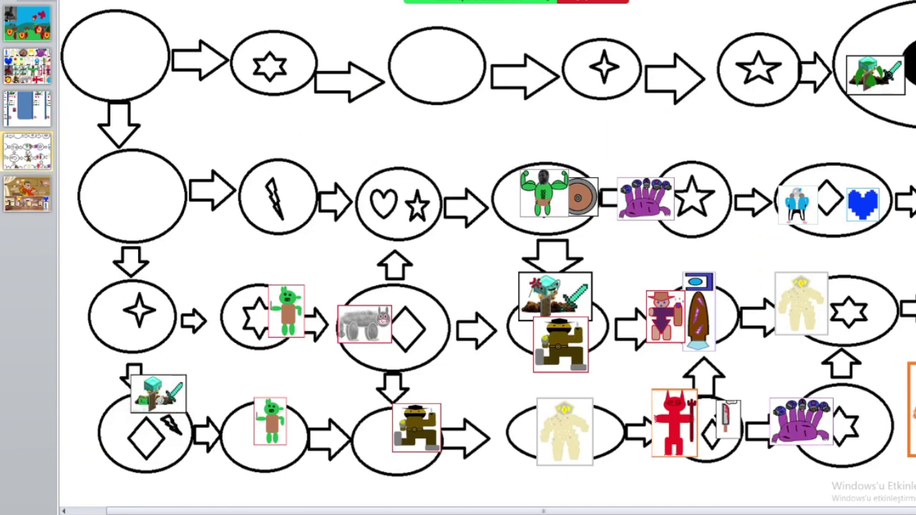
left_click(23, 108)
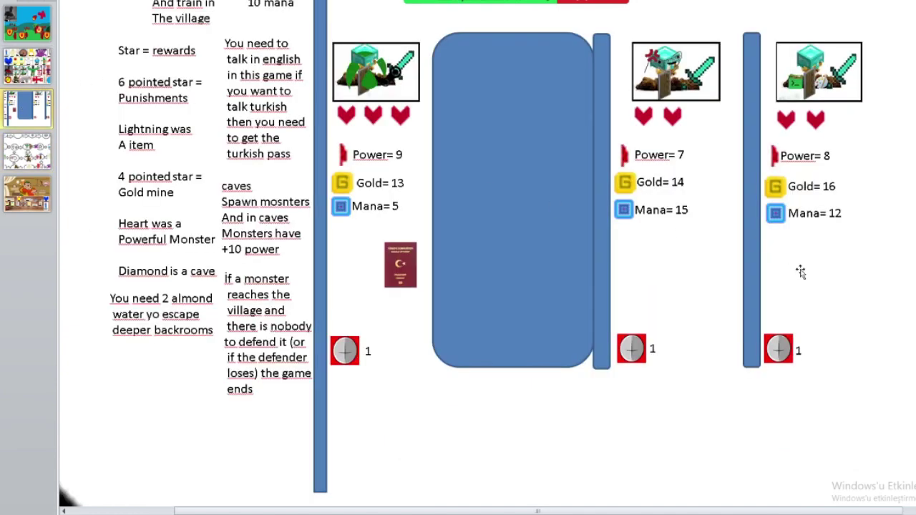
key("ctrl+v")
left_click_drag(205, 418, 875, 267)
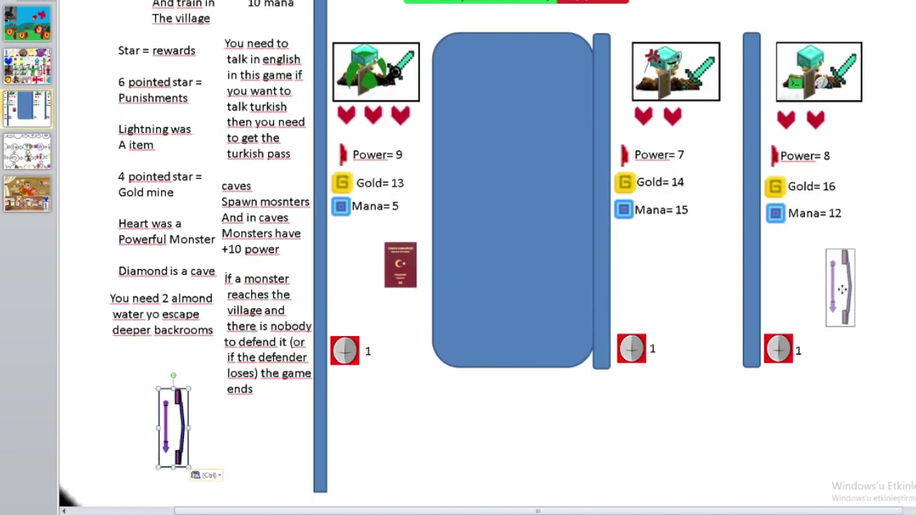
Shift the top-right player token slightly left within the big oval.
left_click(28, 63)
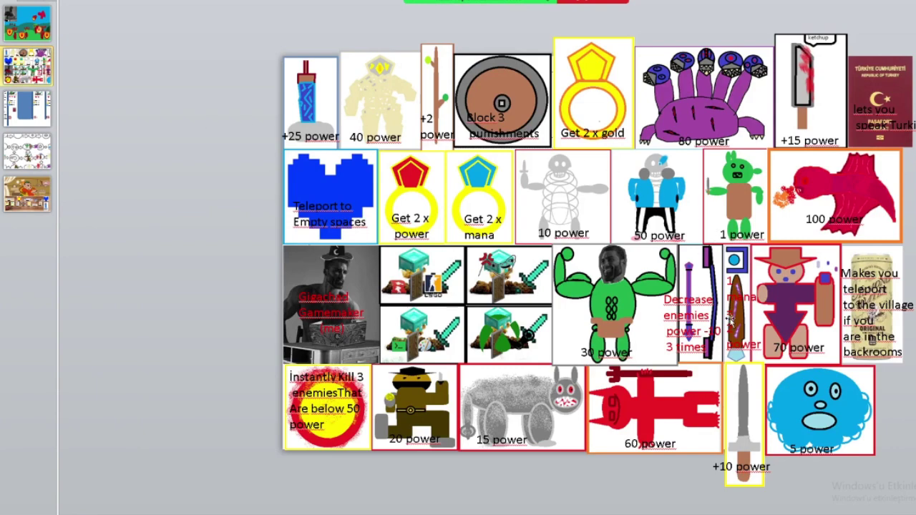
left_click(16, 111)
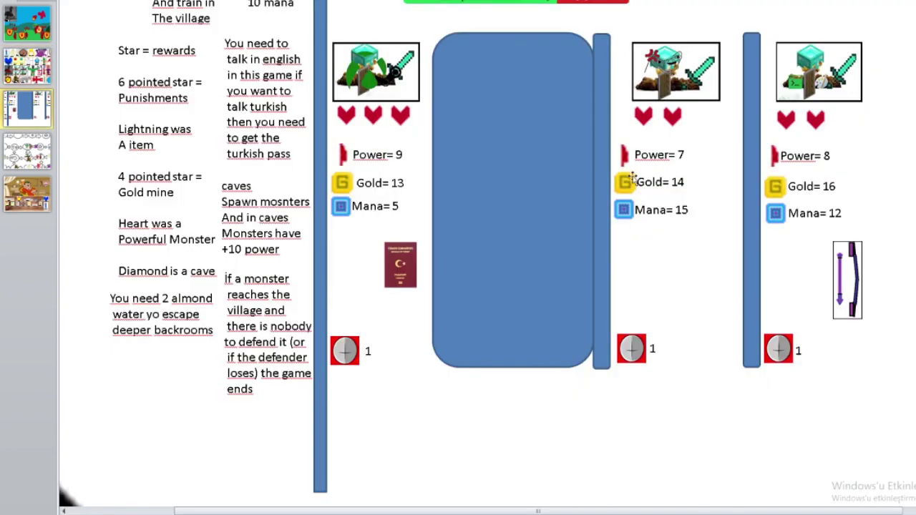
left_click(36, 146)
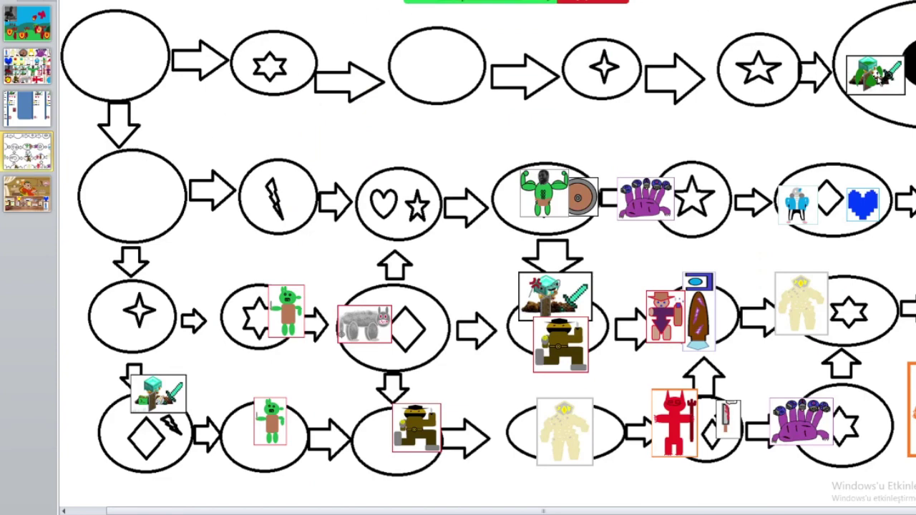
mouse_move(891, 72)
left_mouse_down()
mouse_move(869, 68)
mouse_move(878, 65)
left_mouse_up()
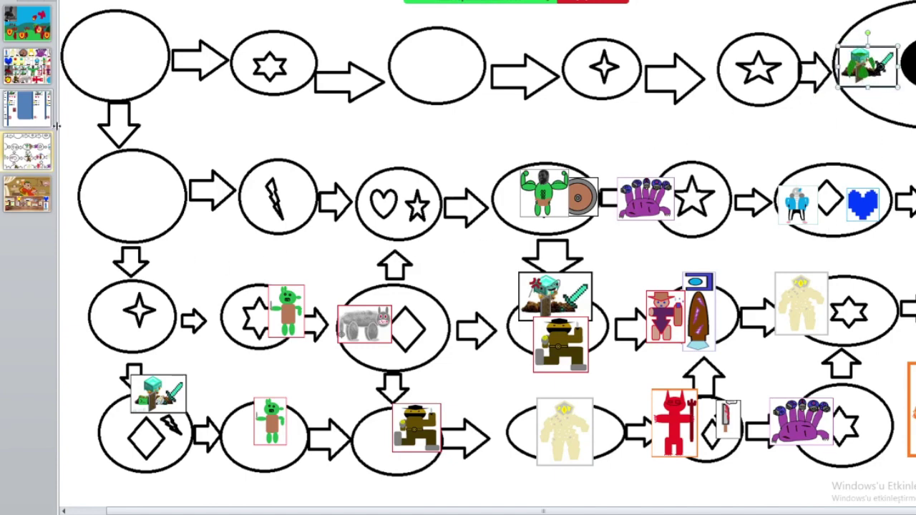
Load the backrooms wheel and spin it, landing on Turkish again.
scroll(364, 423, "up", 1)
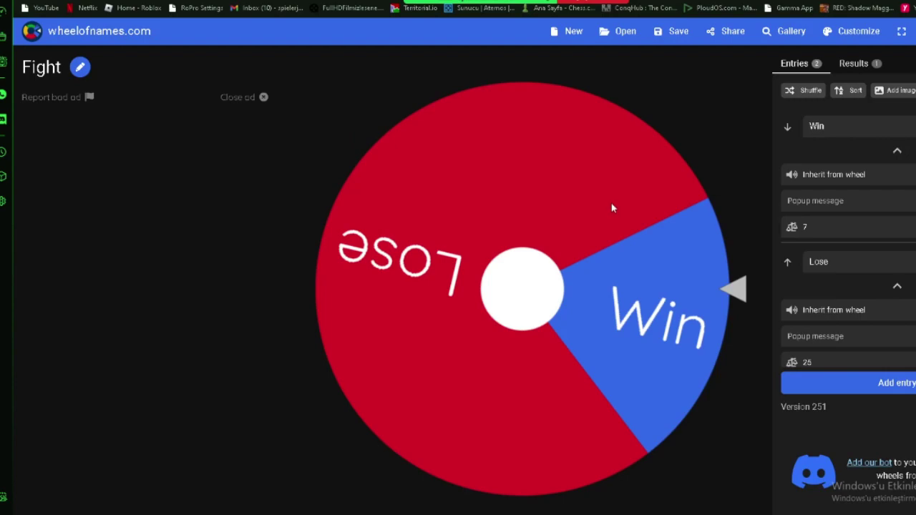
left_click(624, 32)
left_click(630, 178)
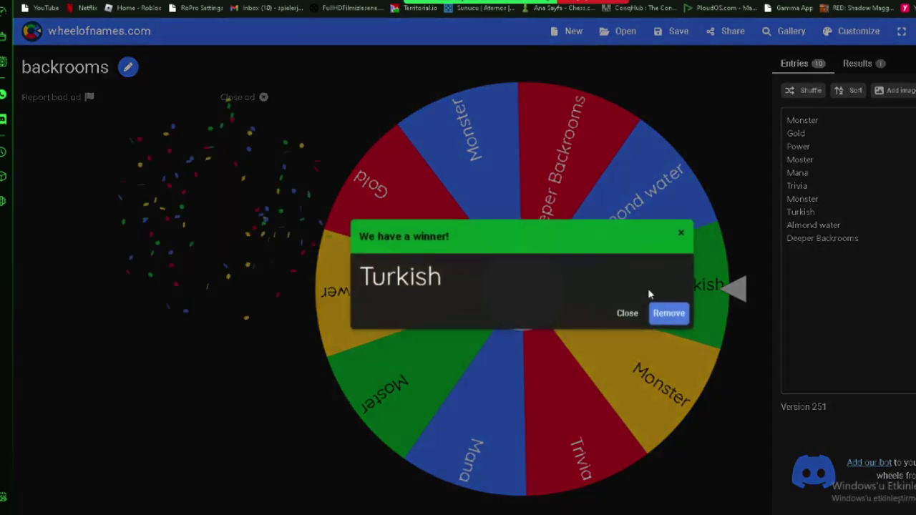
left_click(684, 232)
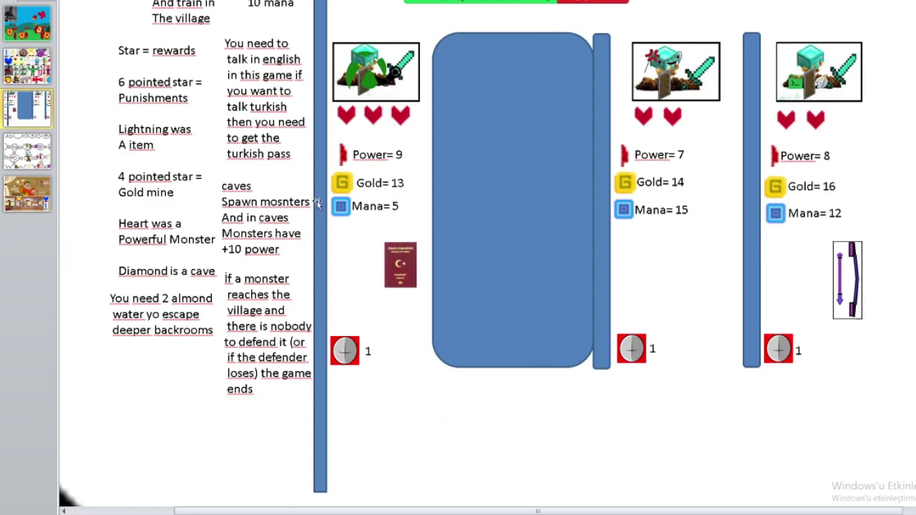
Duplicate the first player's Turkish passport and place the copy beside the original.
left_click(389, 252)
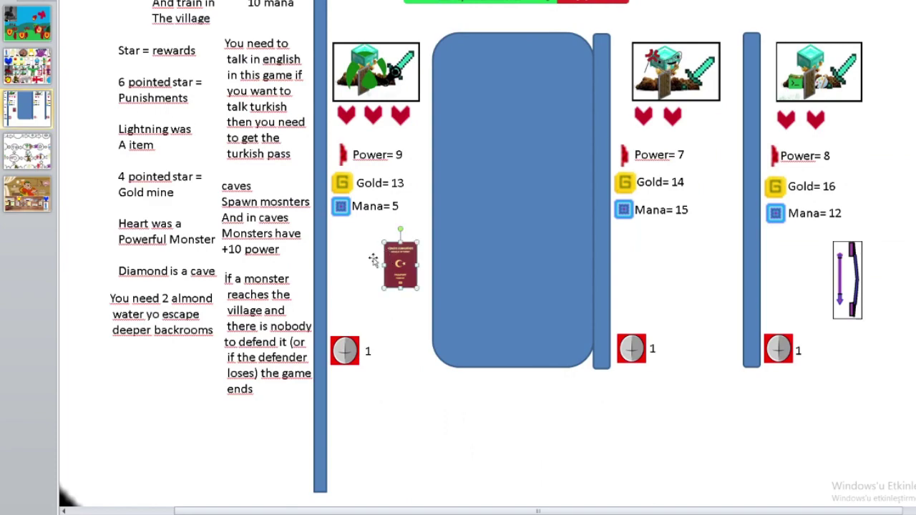
key("ctrl+c")
key("ctrl+v")
left_click_drag(411, 284, 359, 281)
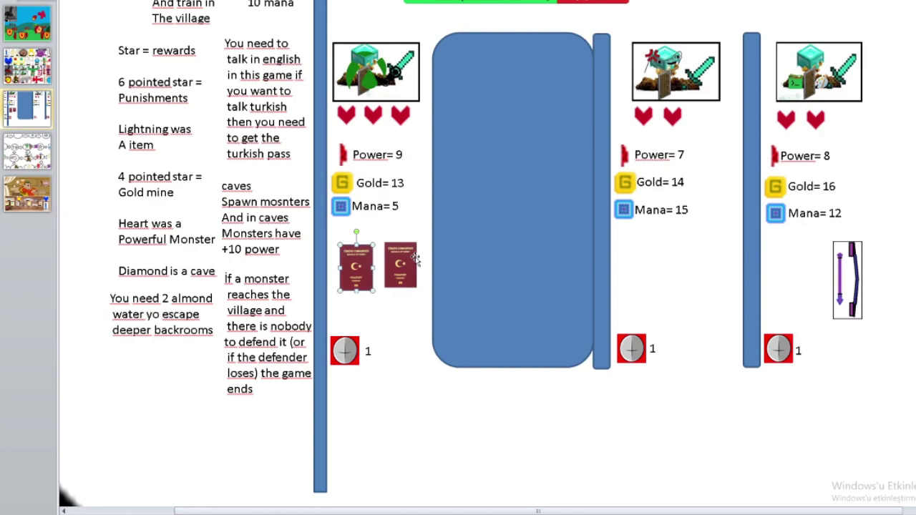
left_click(405, 278)
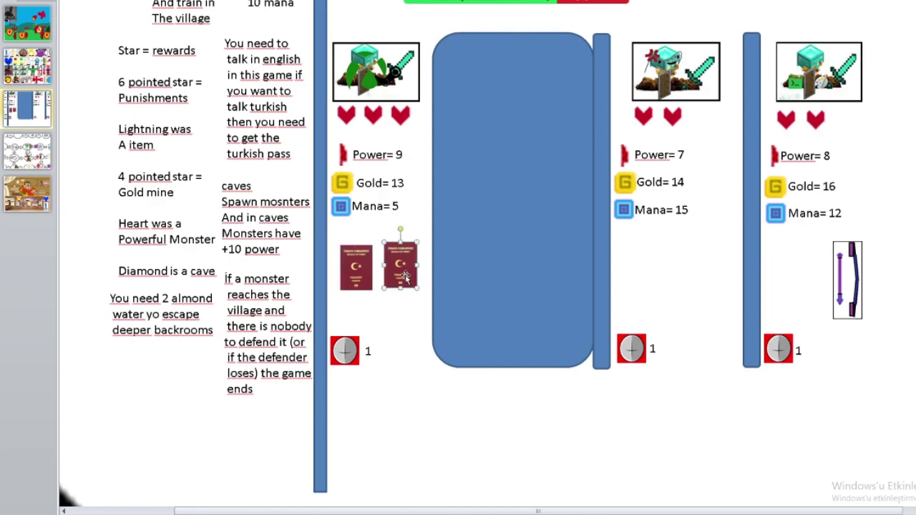
left_click(28, 152)
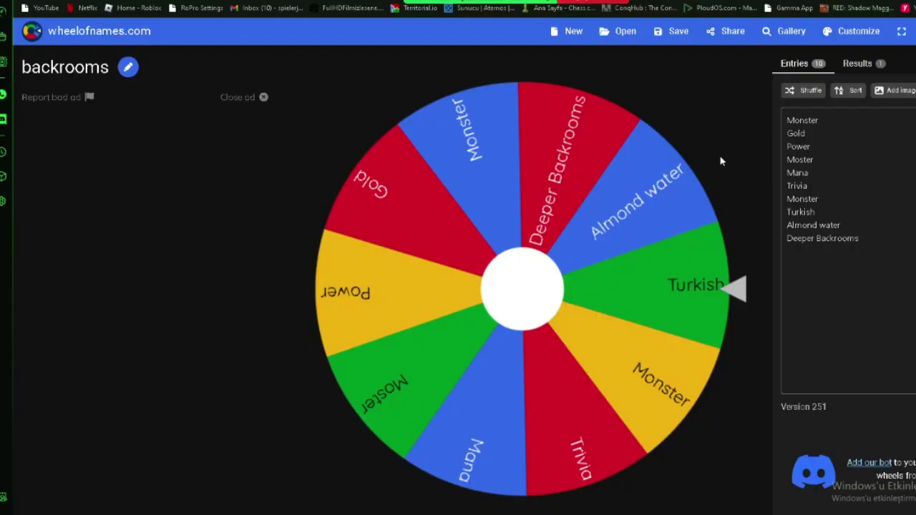
Load the Fight wheel, weight Lose 20 and Win 7, and spin it to Lose.
key("ctrl+o")
left_click(481, 329)
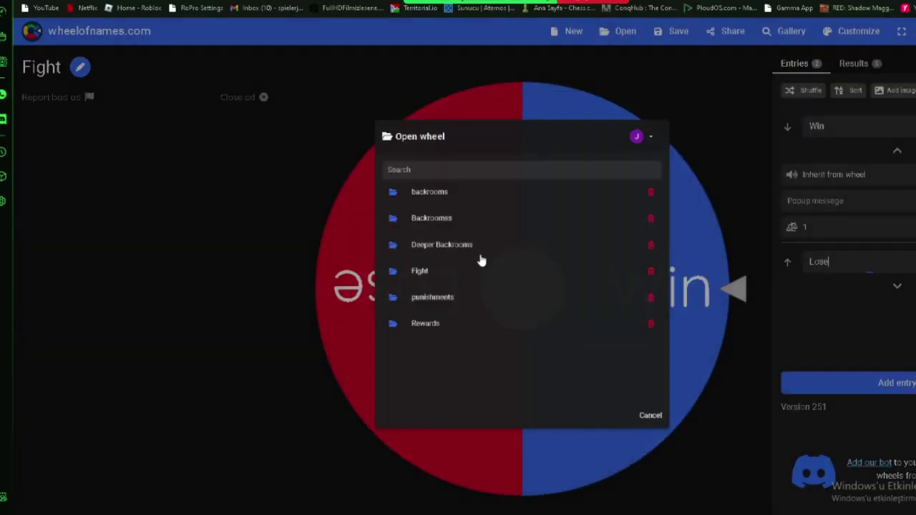
left_click(842, 289)
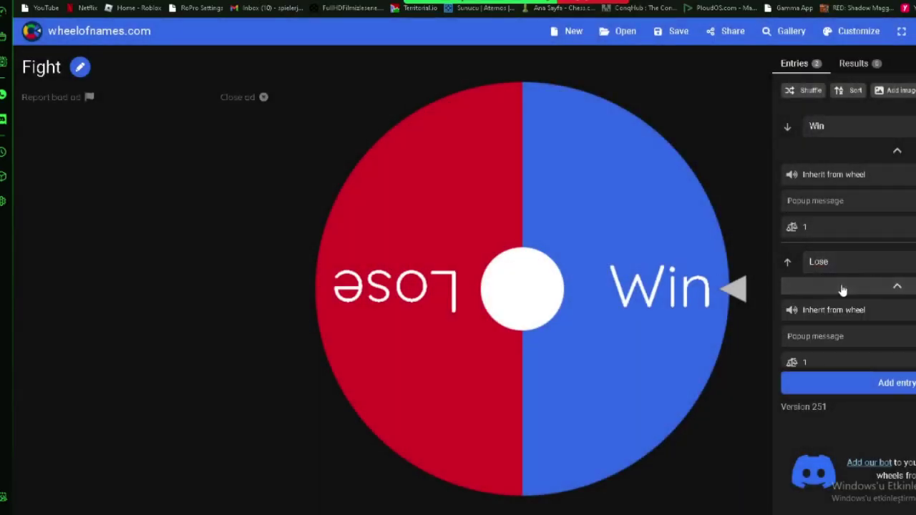
left_click(814, 379)
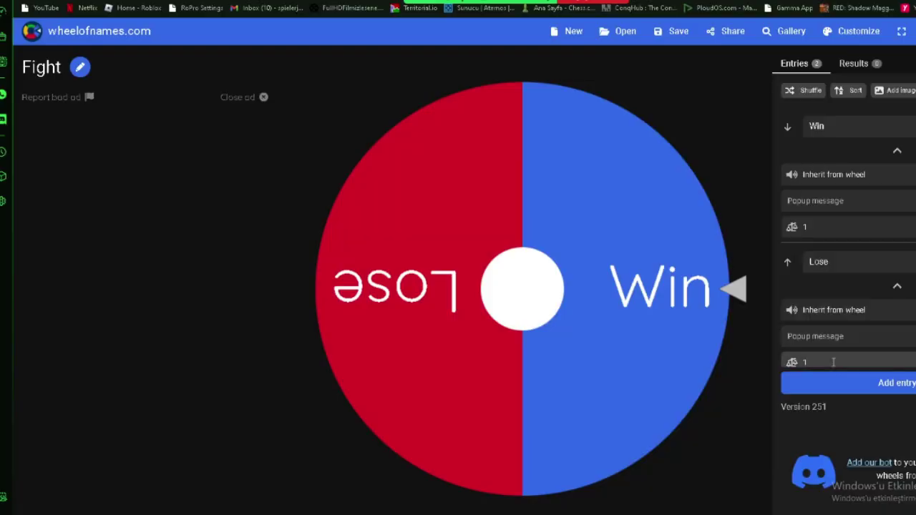
type("20")
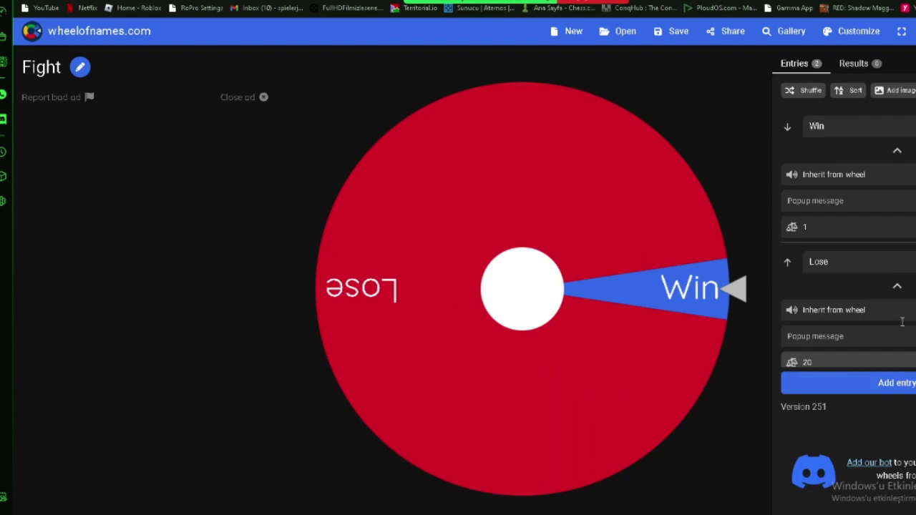
double_click(851, 227)
type("7")
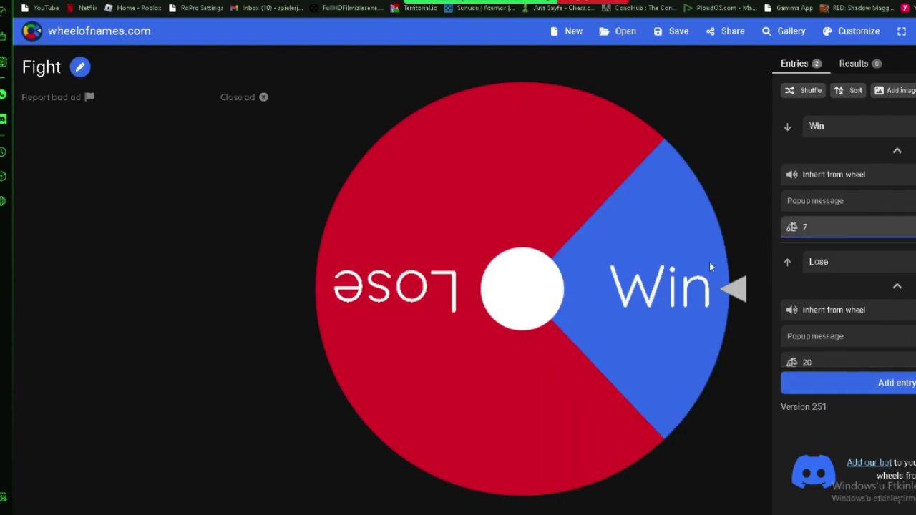
left_click(709, 261)
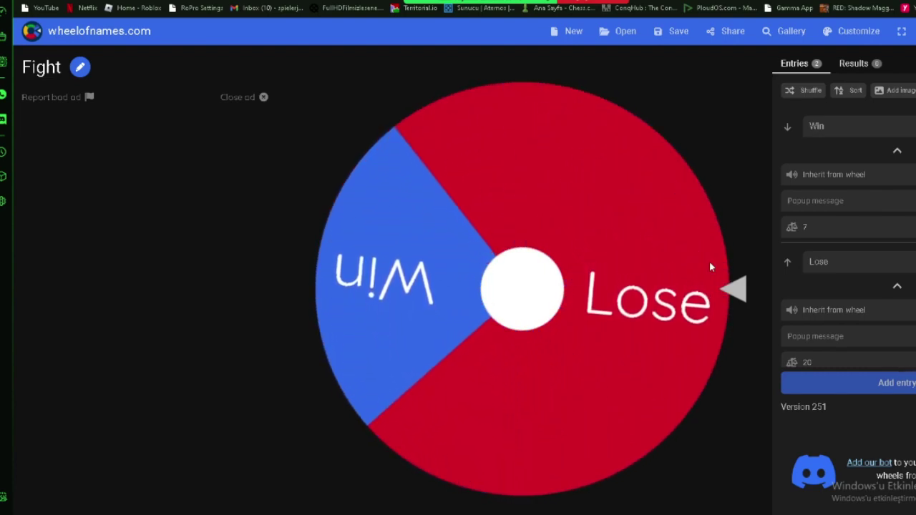
key("ctrl+o")
Spin the punishments wheel, which lands on 'go to the backrooms'.
left_click(379, 301)
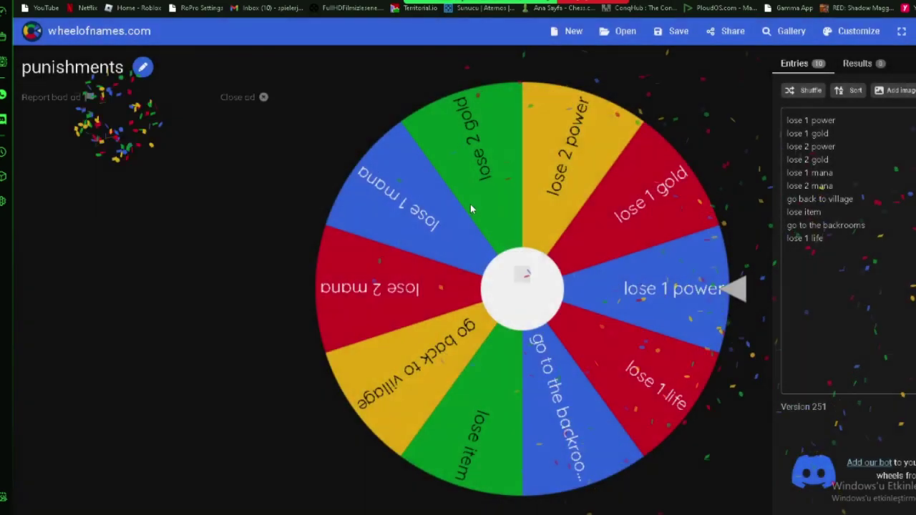
left_click(470, 204)
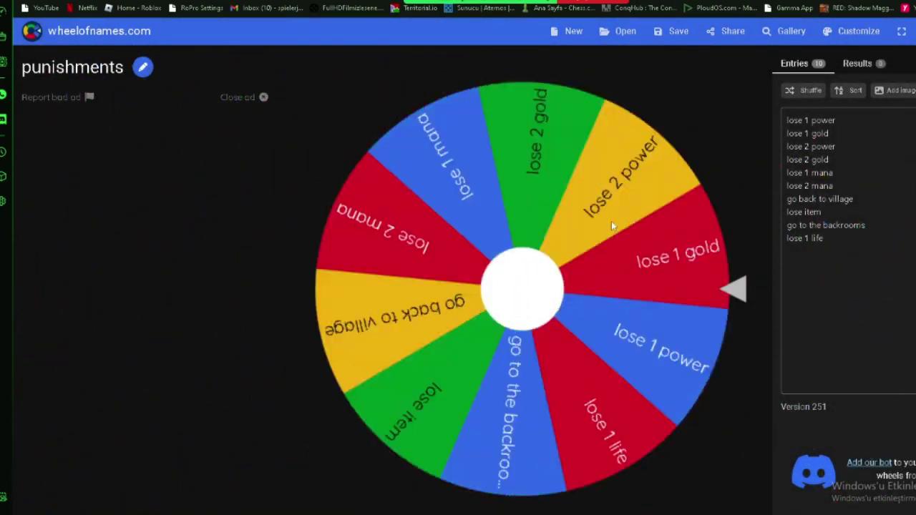
left_click_drag(831, 225, 865, 225)
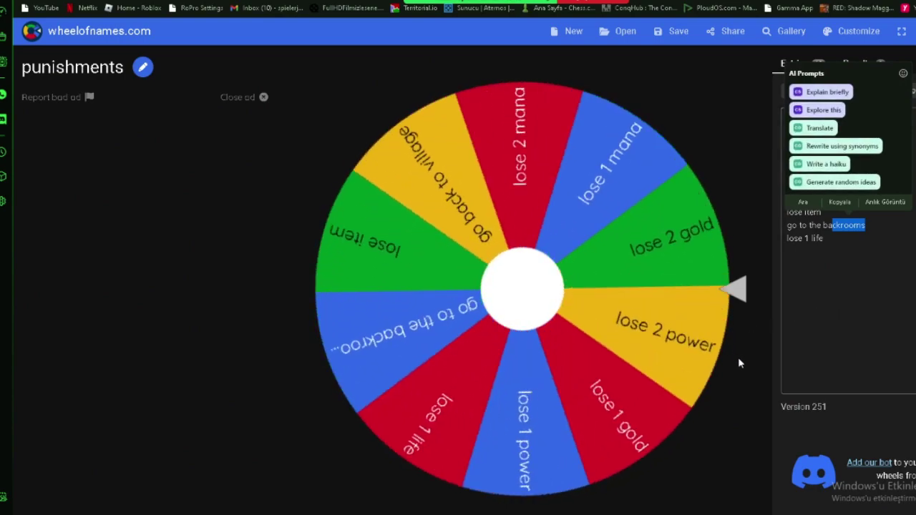
left_click(737, 357)
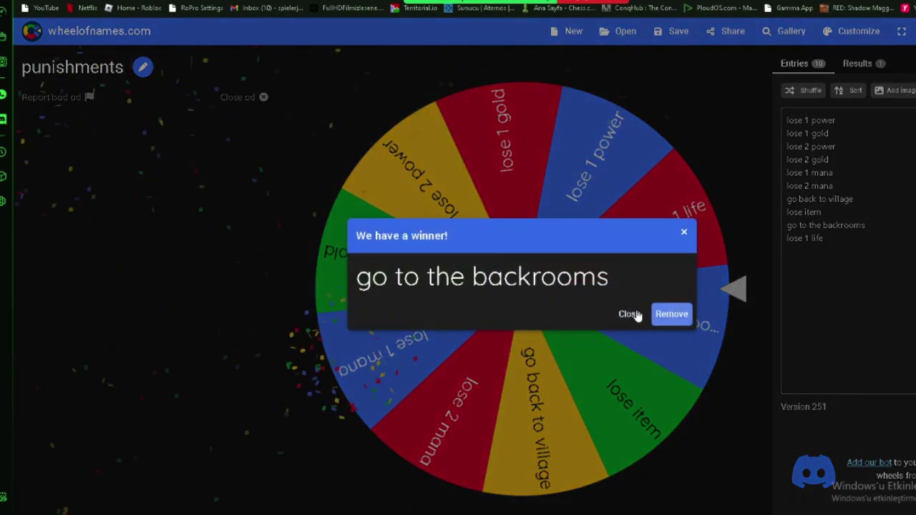
left_click(629, 314)
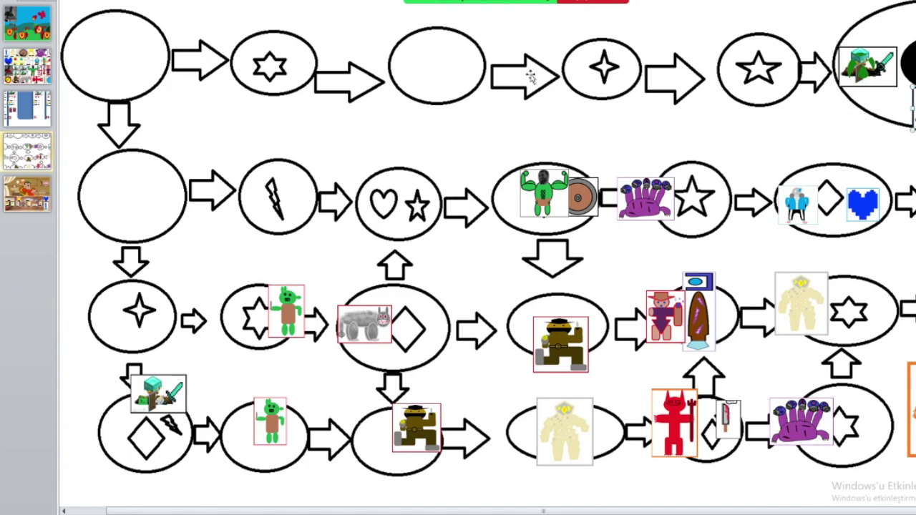
Load and spin the backrooms wheel, which lands on Monster.
key("alt+Tab")
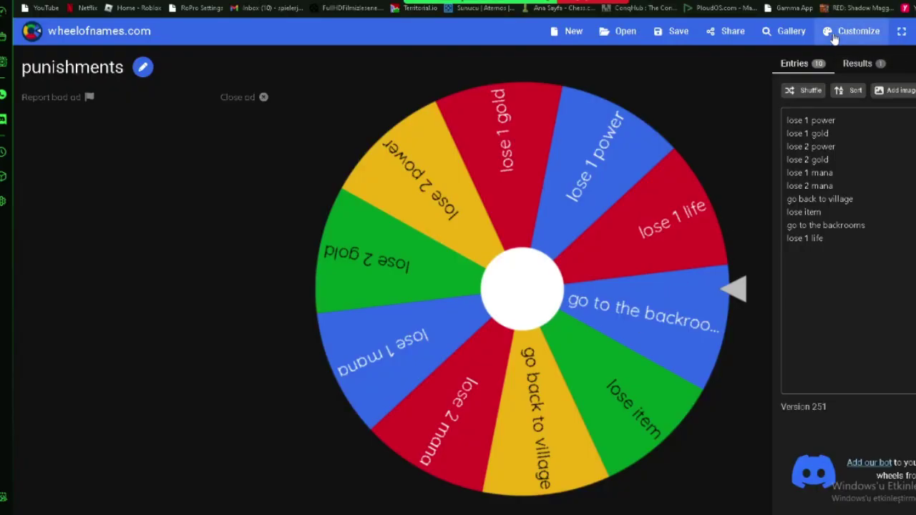
left_click(625, 31)
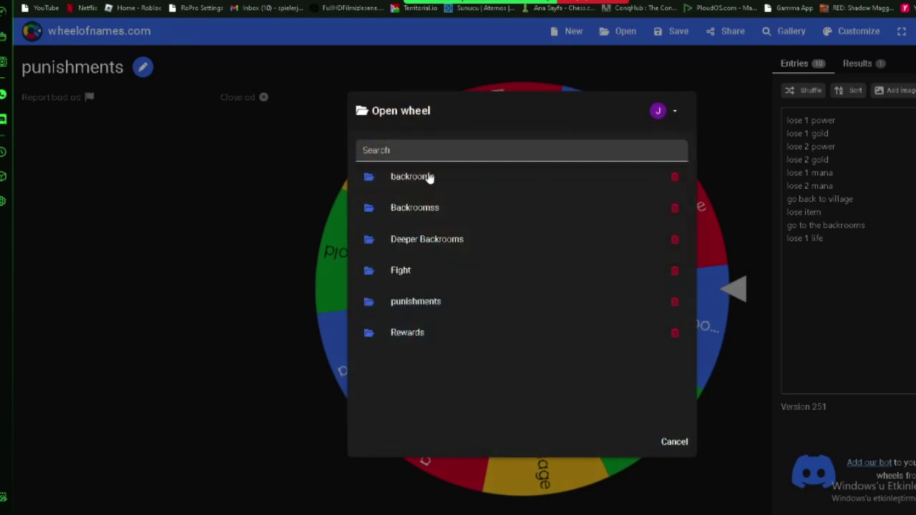
left_click(425, 178)
left_click(579, 173)
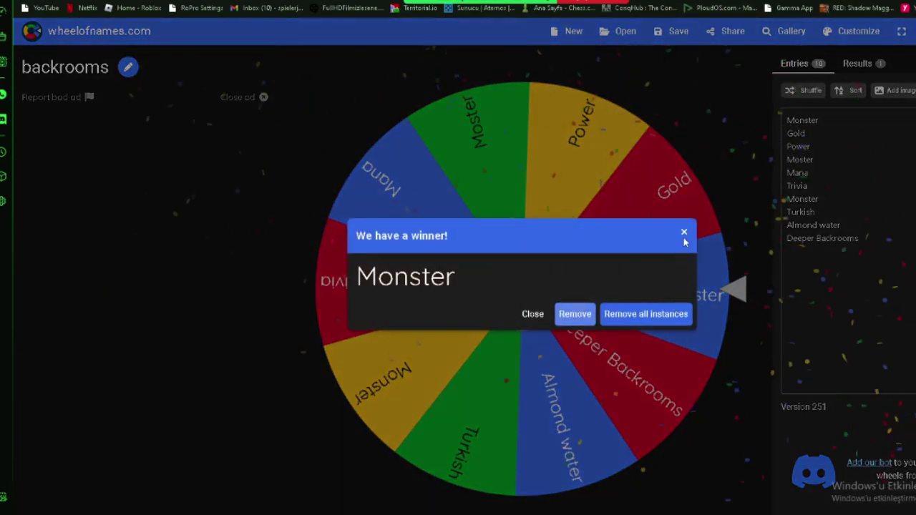
left_click(683, 233)
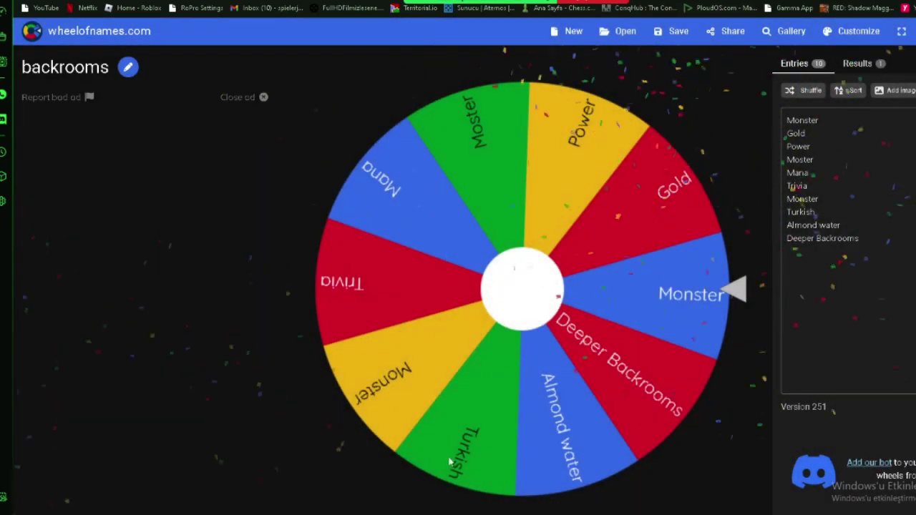
left_click(433, 483)
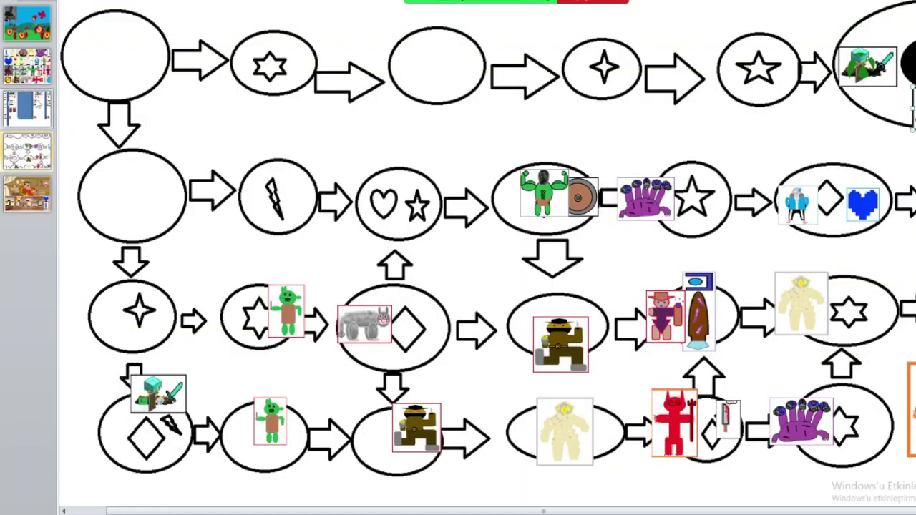
Set the middle player's shield count to 2 on the stats slide.
left_click(29, 107)
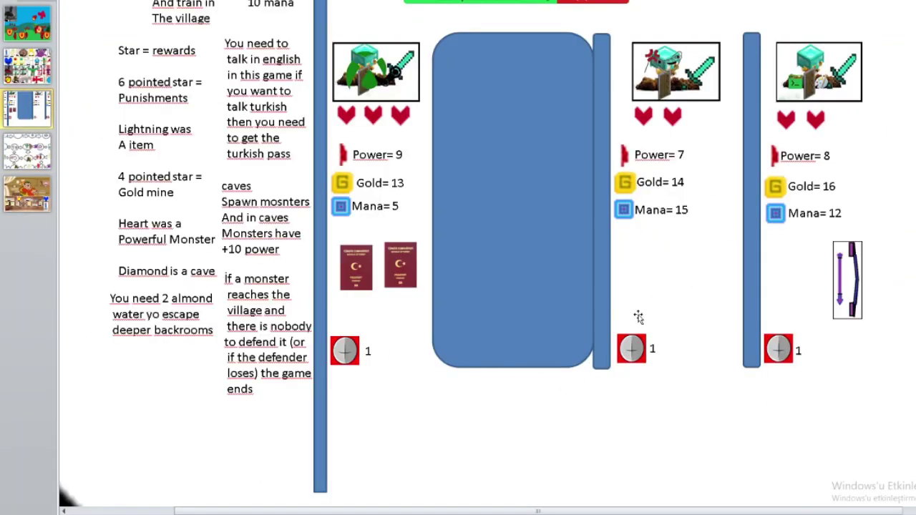
left_click(27, 25)
left_click(653, 348)
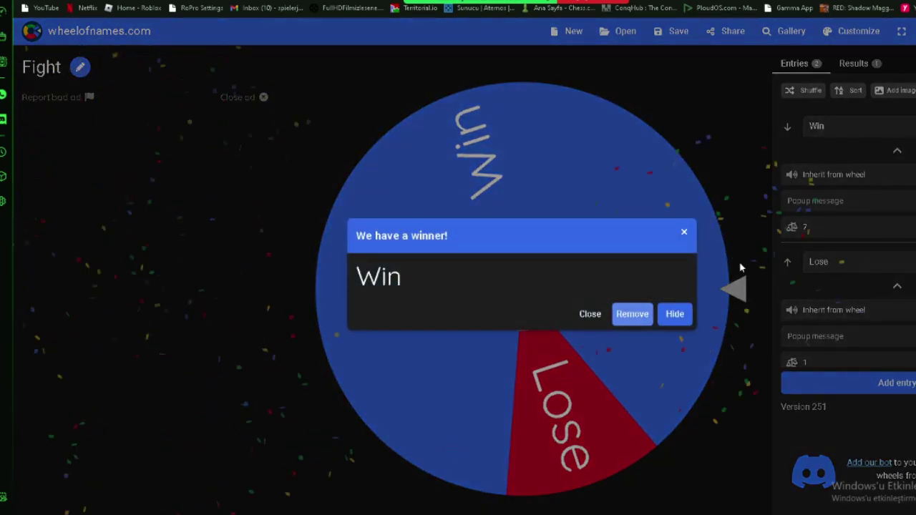
left_click(741, 267)
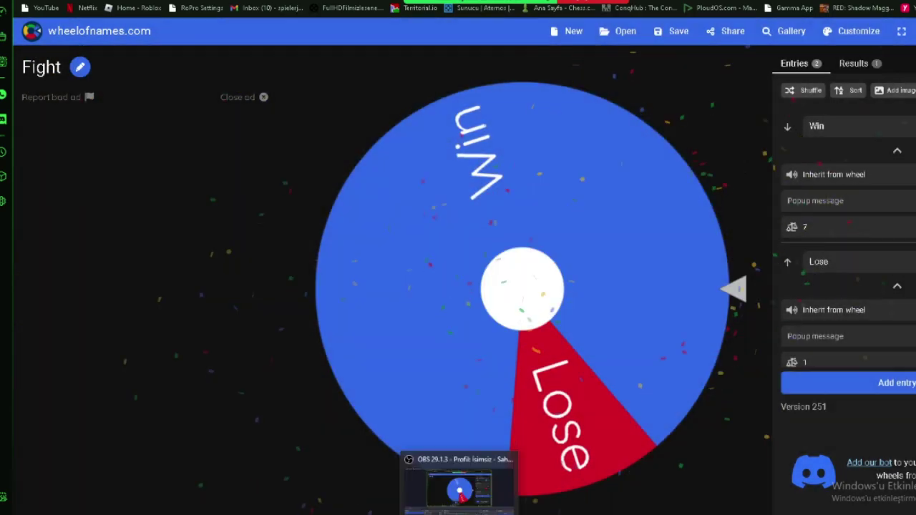
left_click(422, 458)
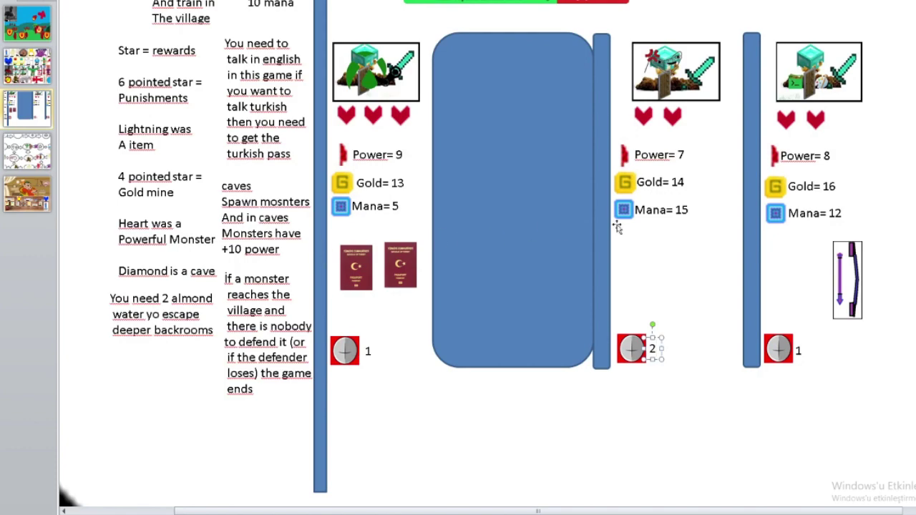
Change the middle player's stats to Power 8, Gold 16 and Mana 18, then show the board.
left_click(683, 155)
key("BackSpace")
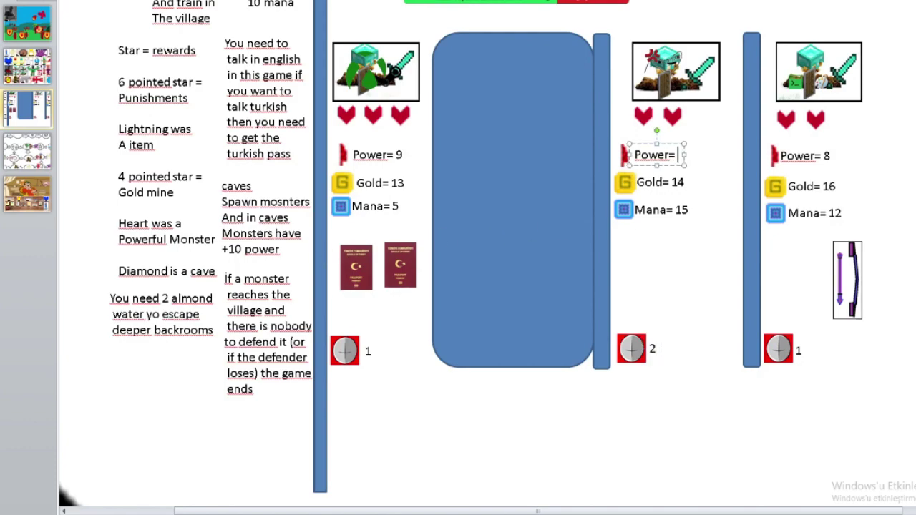
type("8")
left_click(680, 183)
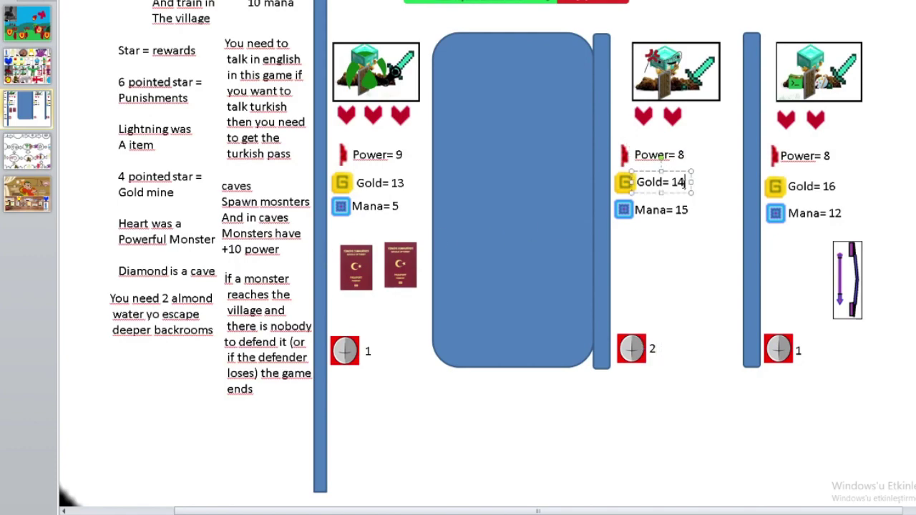
key("BackSpace")
type("6")
left_click(690, 210)
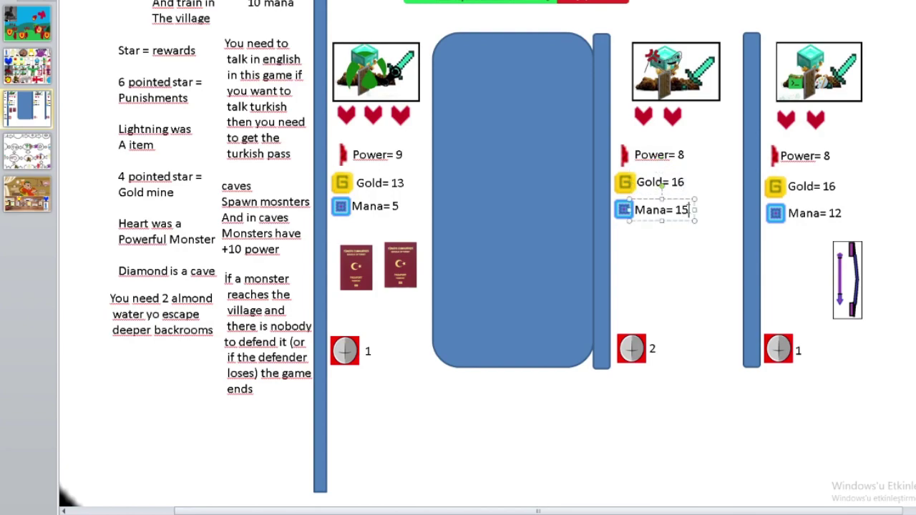
key("BackSpace")
type("8")
left_click(712, 385)
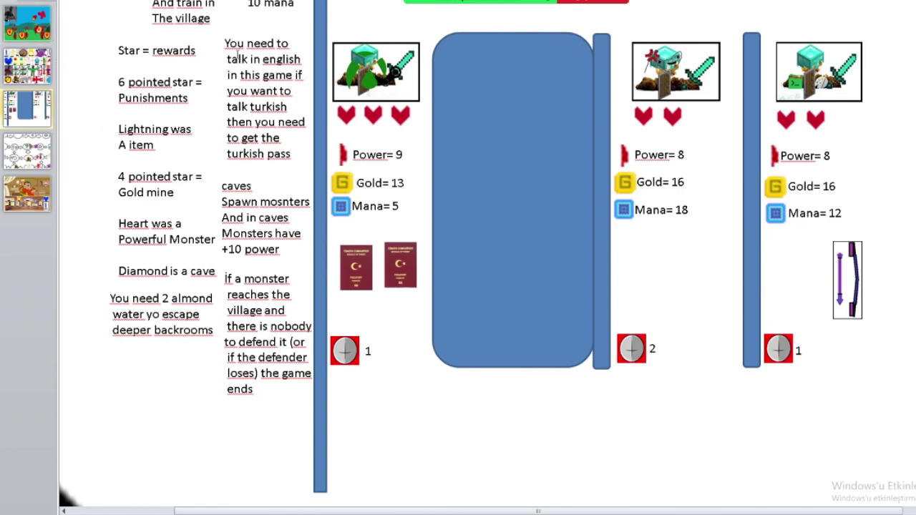
scroll(238, 55, "up", 2)
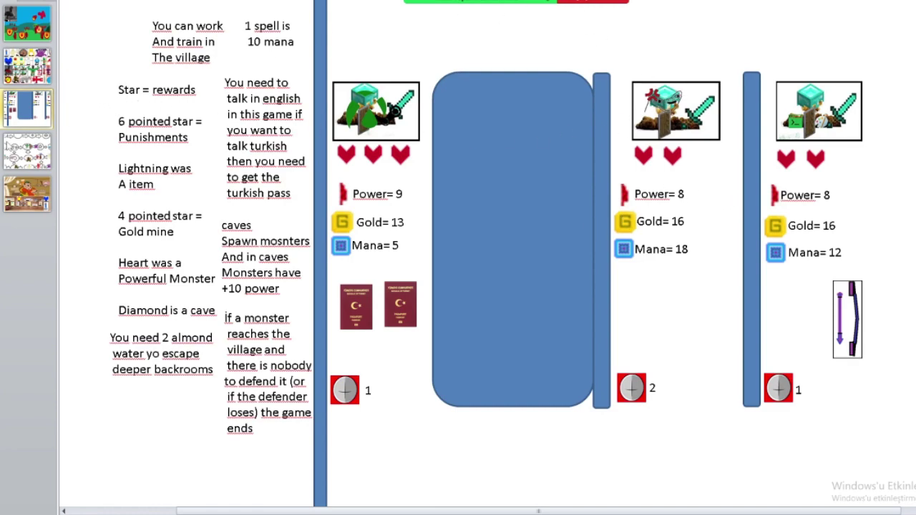
left_click(29, 152)
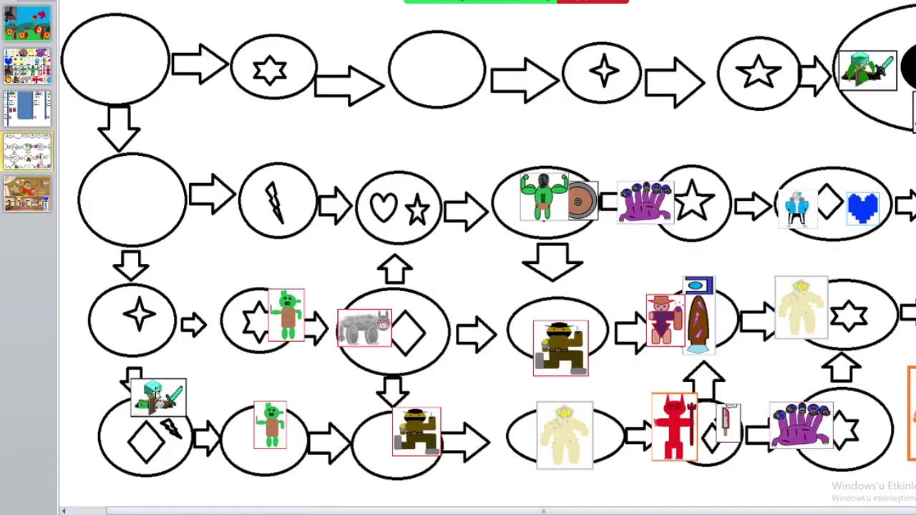
Move the Minecraft token onto the bottom-left diamond oval, then return to the stats slide.
mouse_move(159, 397)
left_mouse_down()
mouse_move(262, 420)
mouse_move(147, 418)
left_mouse_up()
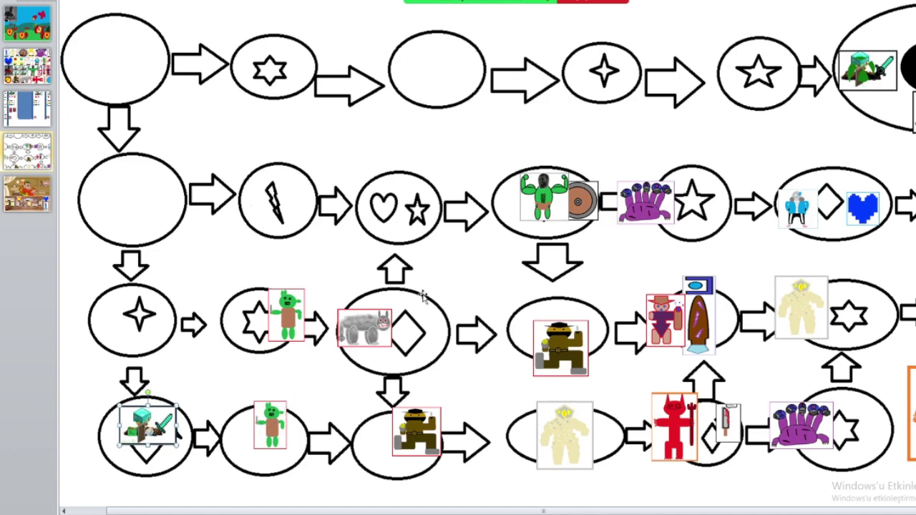
left_click(21, 104)
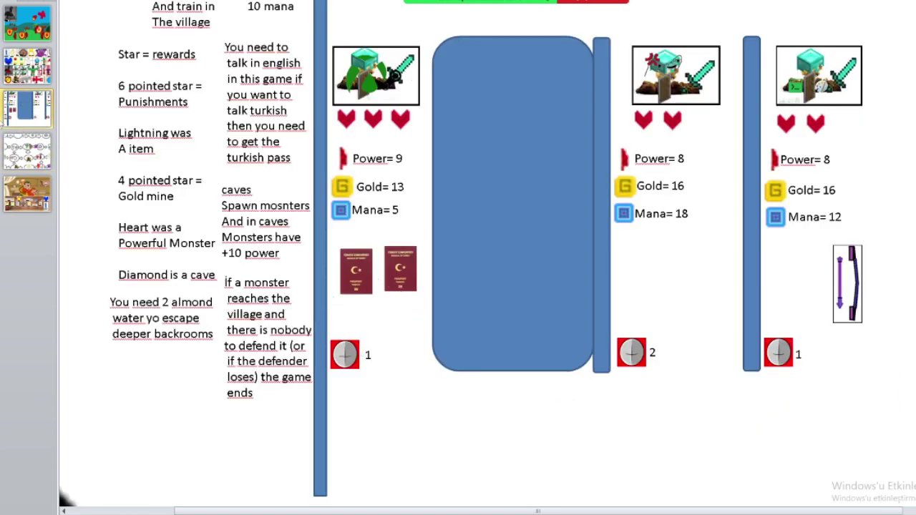
Add a '3' count label beneath the third player's arrow item, then check slides 2 and 4.
left_click(36, 205)
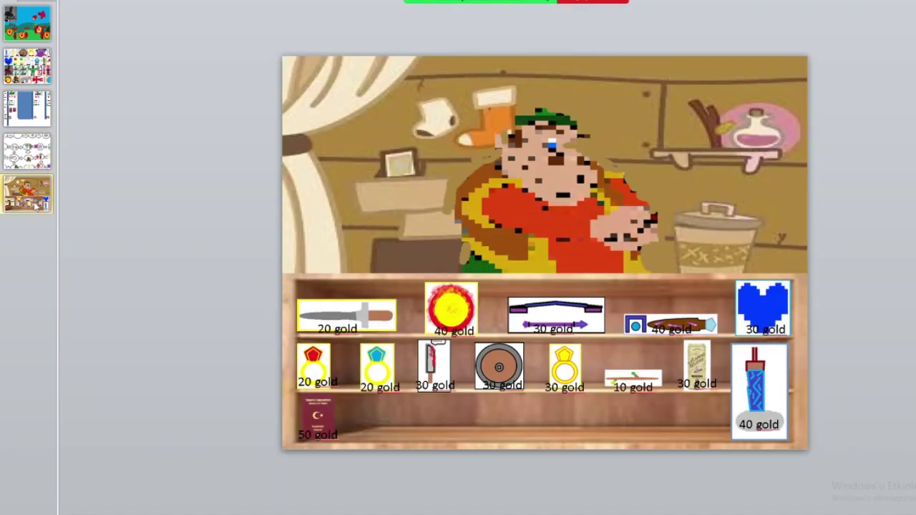
key("alt+Tab")
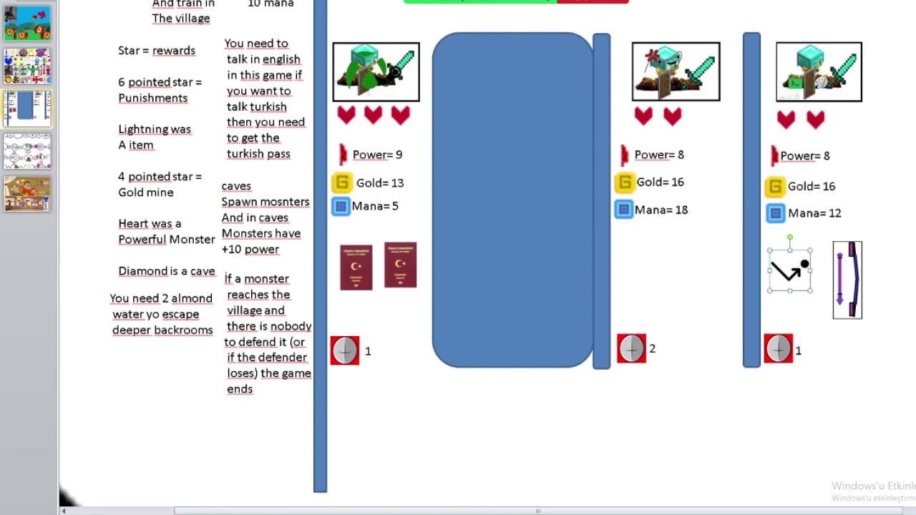
left_click(172, 2)
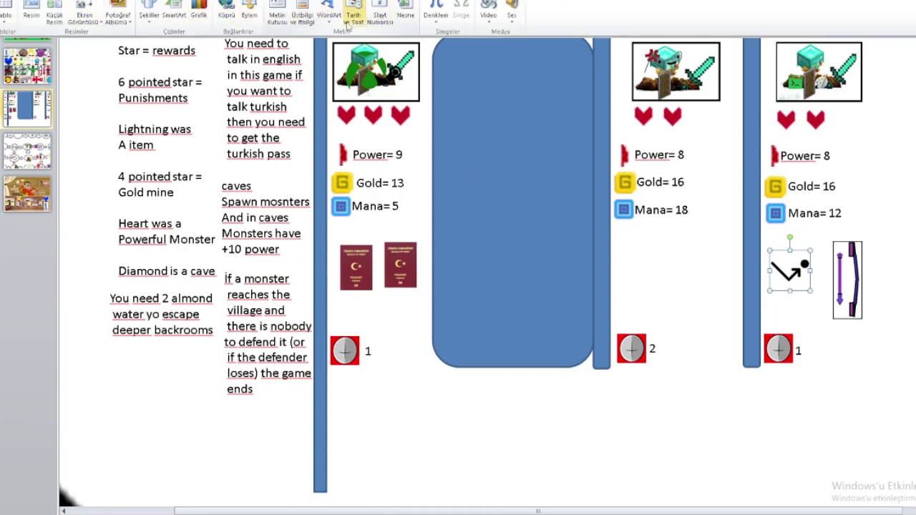
left_click(277, 10)
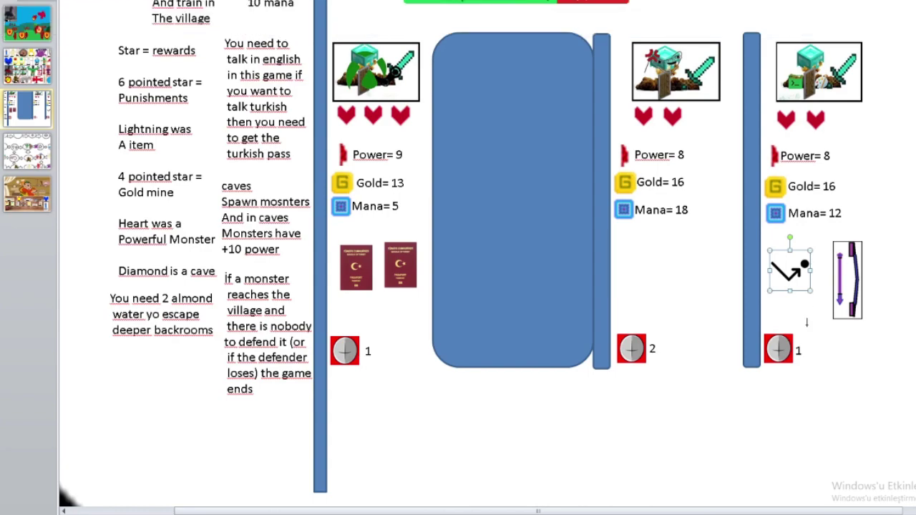
left_click(779, 306)
type("3")
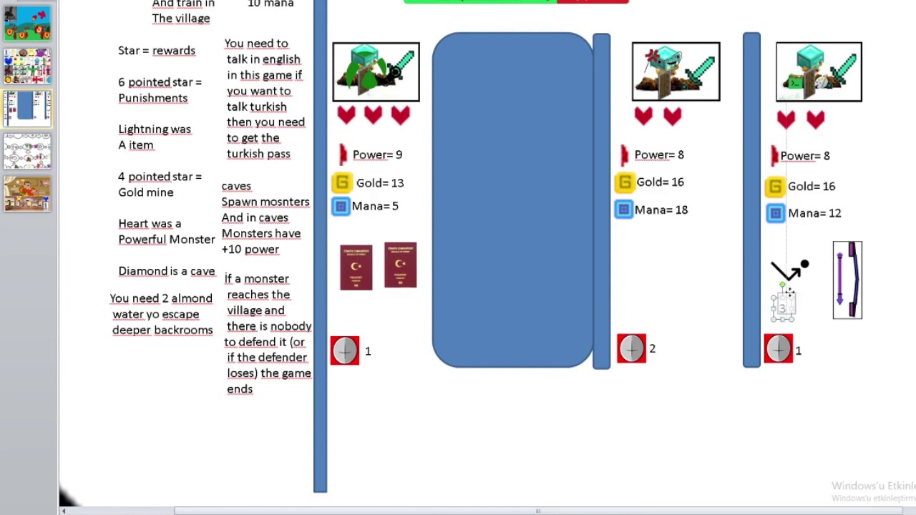
left_click_drag(785, 301, 792, 291)
left_click(847, 367)
left_click(27, 66)
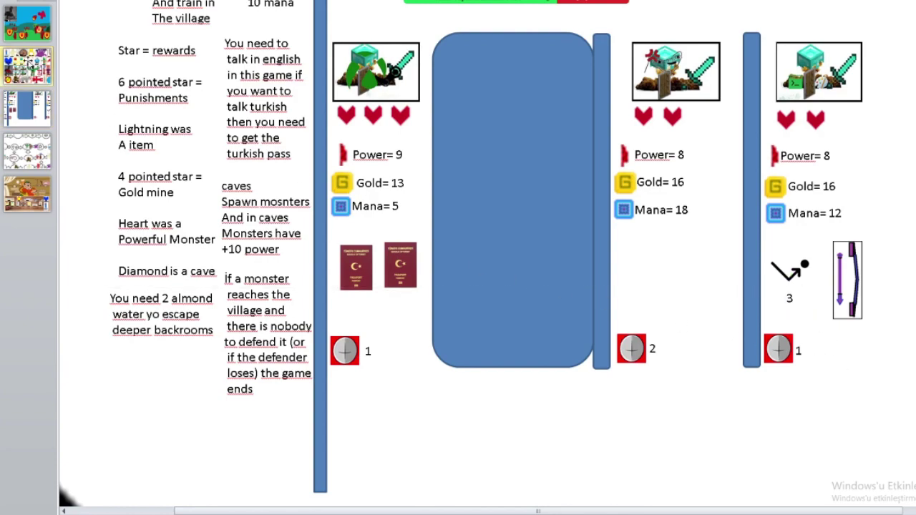
left_click(27, 150)
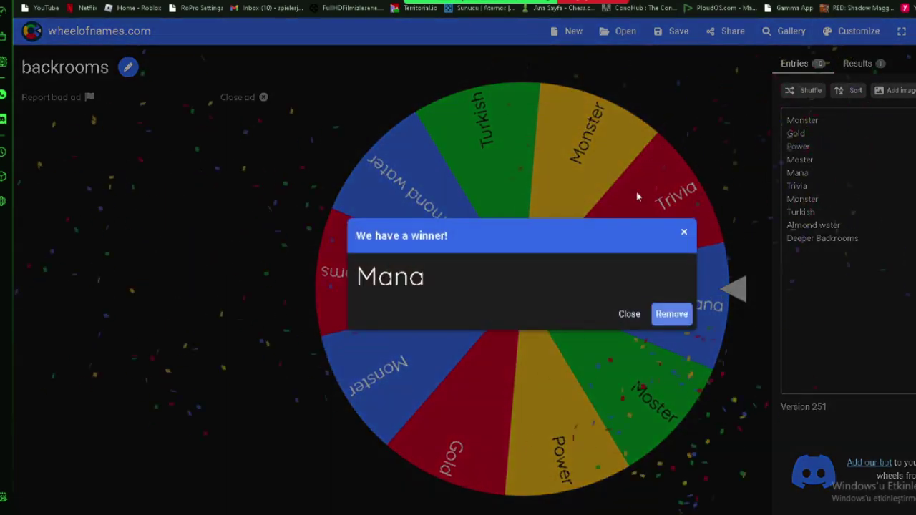
Load the Backroomss +1/-1 wheel and spin it, landing on -1.
left_click(684, 231)
left_click(630, 35)
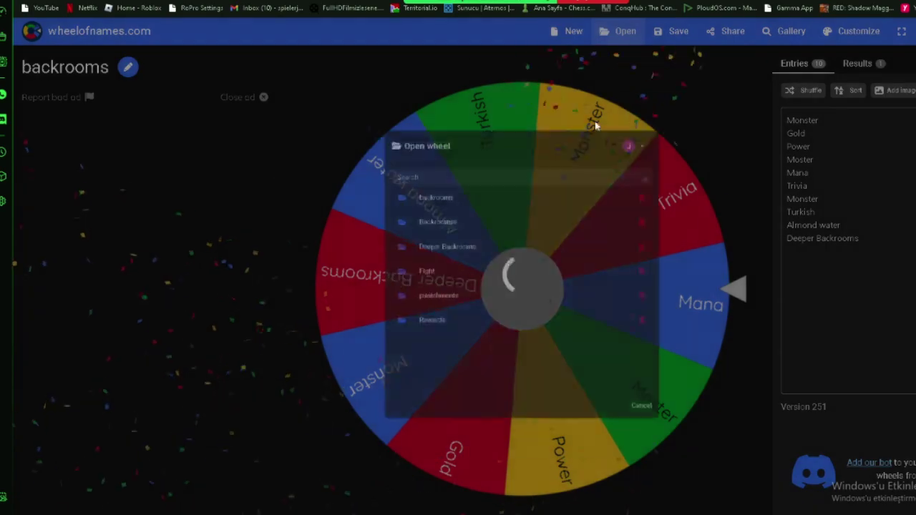
left_click(433, 206)
left_click(550, 212)
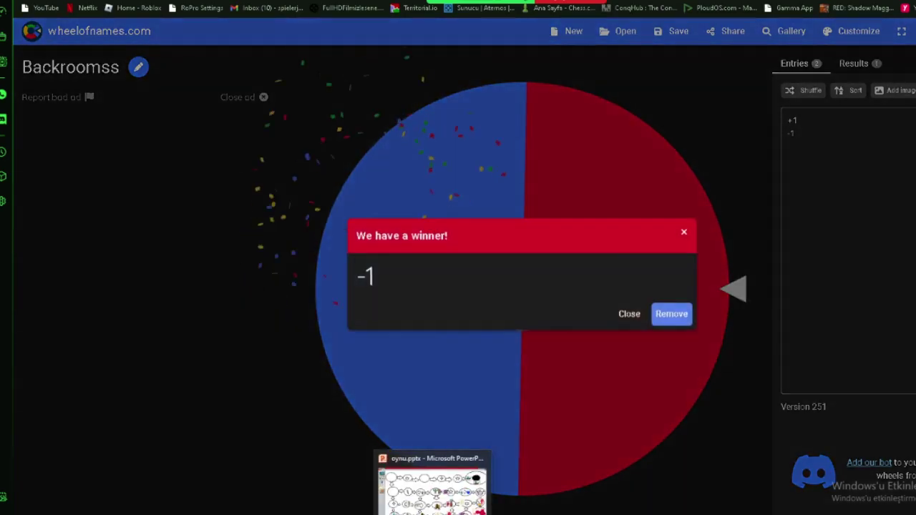
left_click(627, 314)
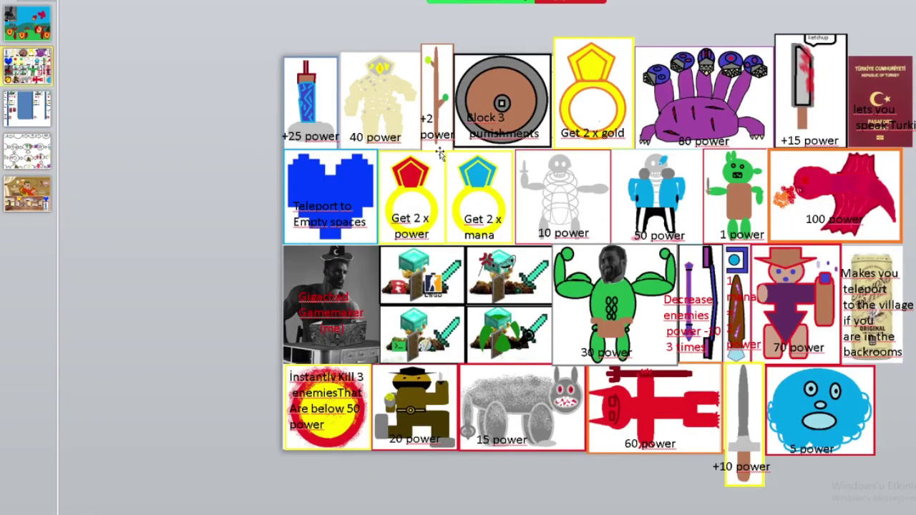
Lower the first player's Mana from 5 to 4, then view the collage and board slides.
key("Page_Down")
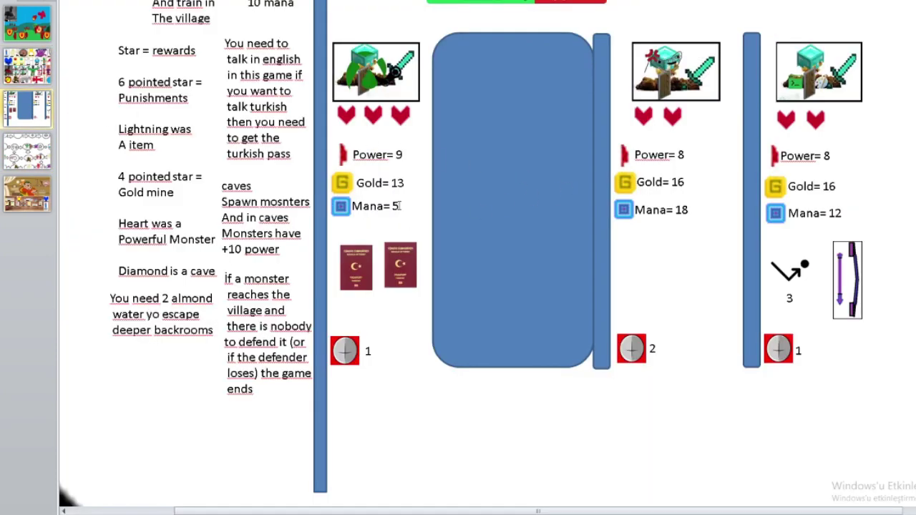
left_click(399, 206)
key("BackSpace")
type(",4")
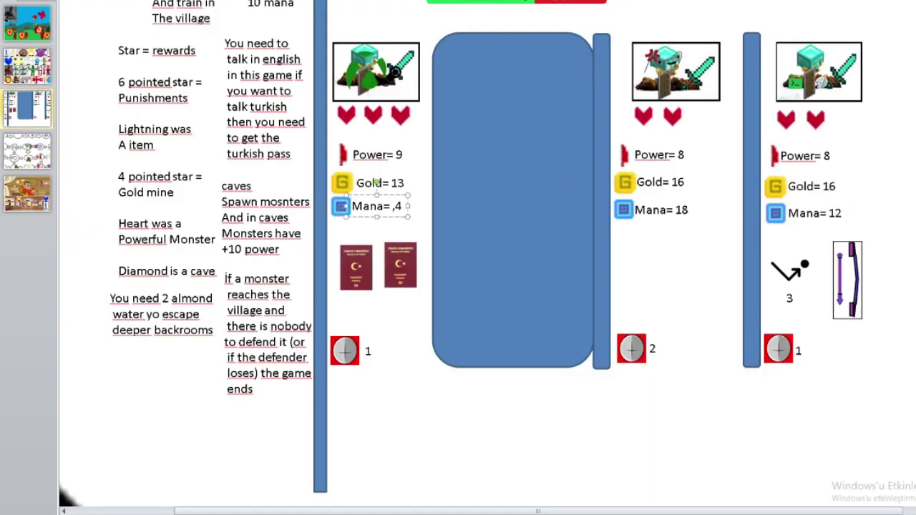
key("BackSpace")
key("BackSpace")
type("4")
left_click(751, 490)
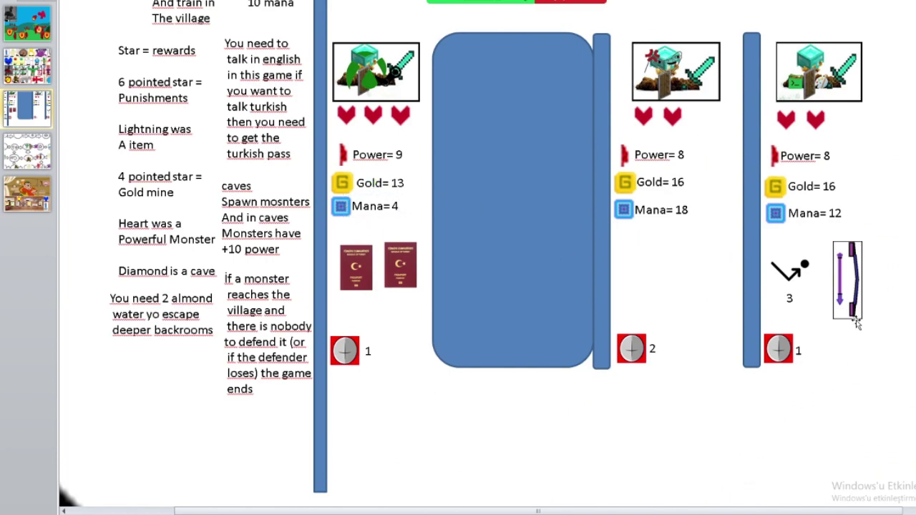
left_click(52, 71)
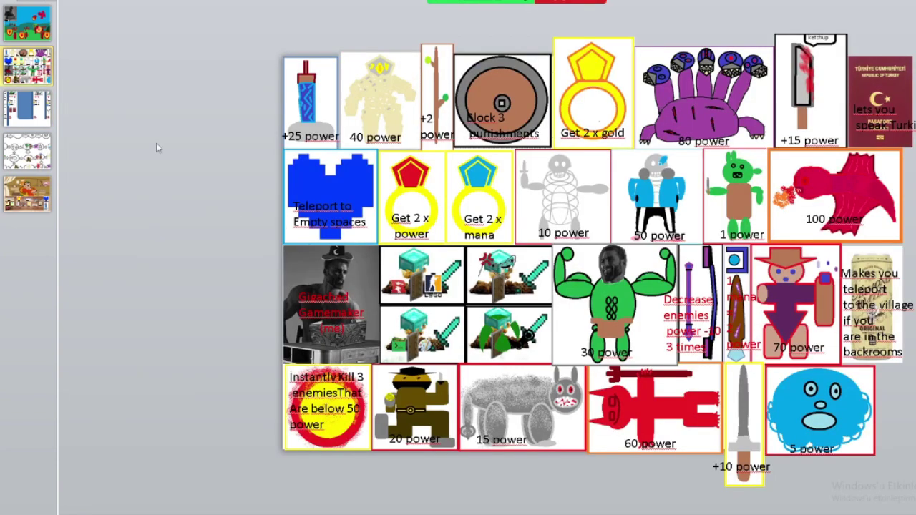
left_click(27, 151)
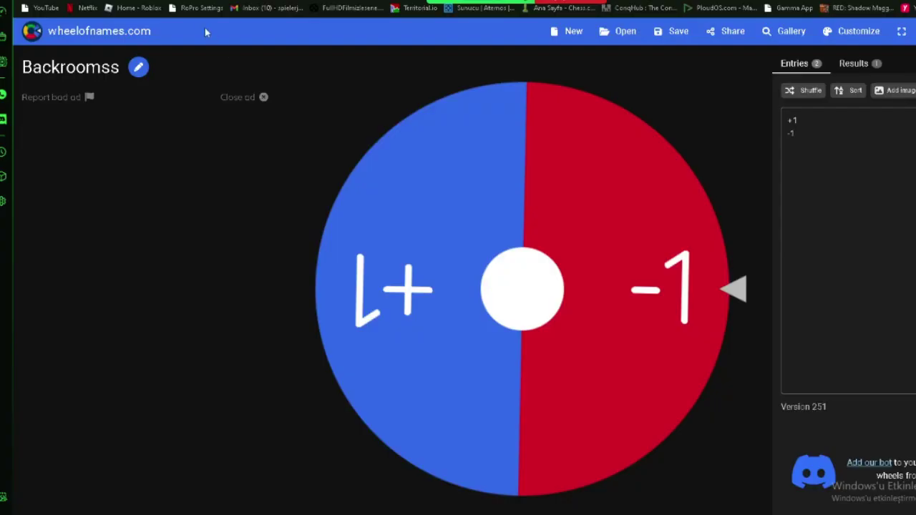
Spin the 10-entry backrooms wheel to a Monster result and close the winner popup.
left_click(572, 30)
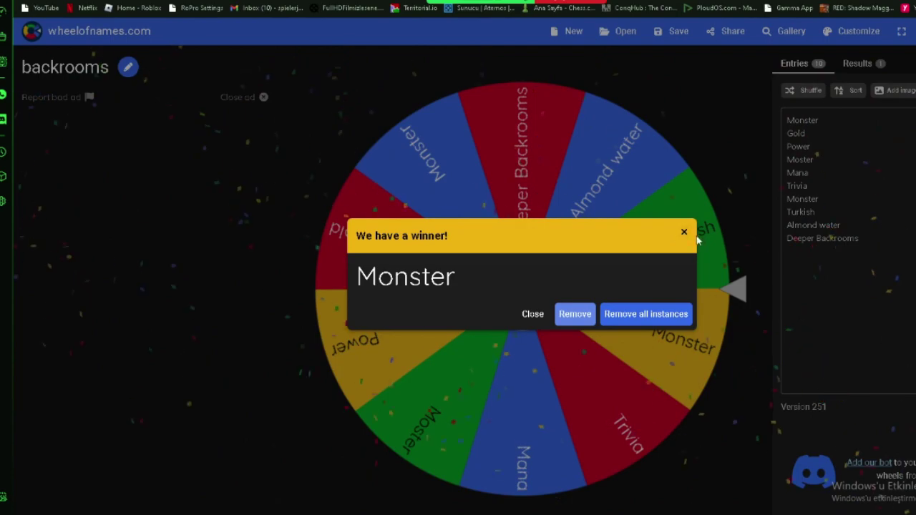
left_click(684, 232)
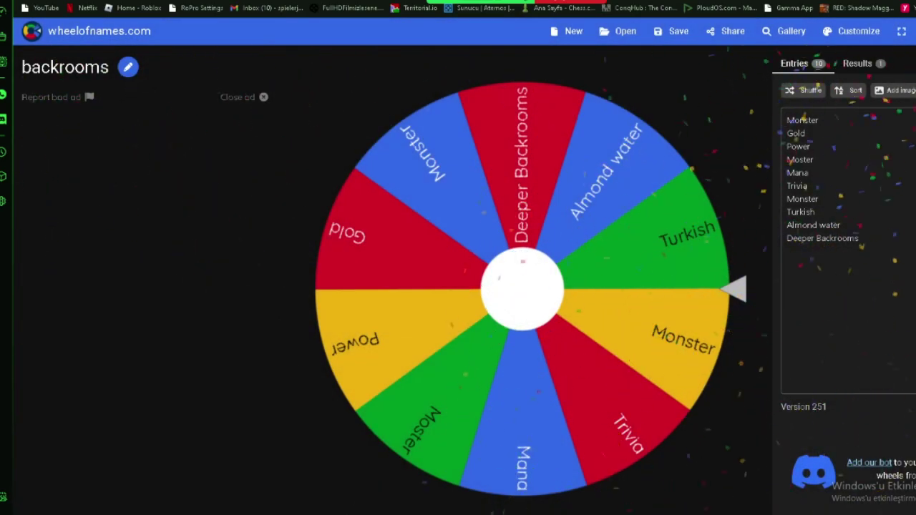